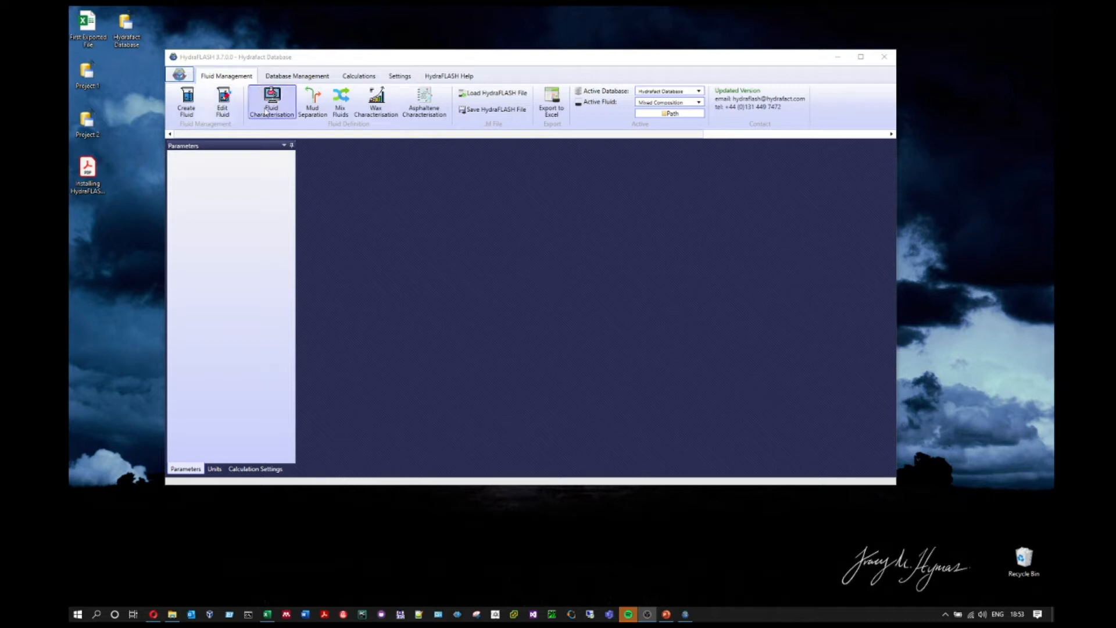
# Step: Open Single Flash Characterisation for ResFluid T3.7 and bring the Excel flash data forward
pyautogui.click(287, 118)
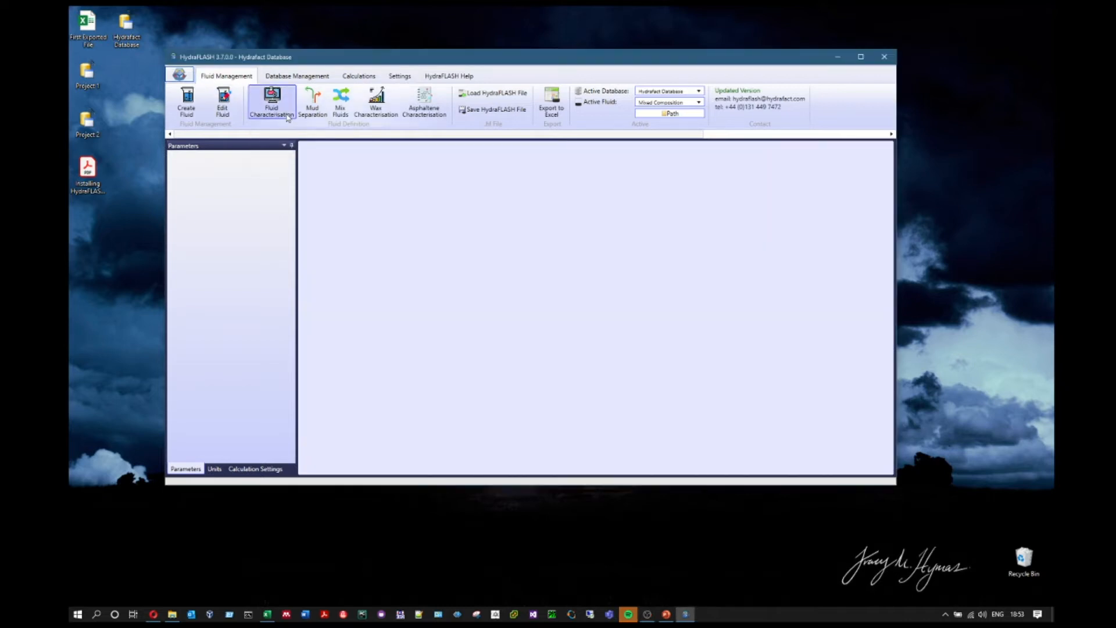
pyautogui.moveTo(568, 145); pyautogui.dragTo(557, 120)
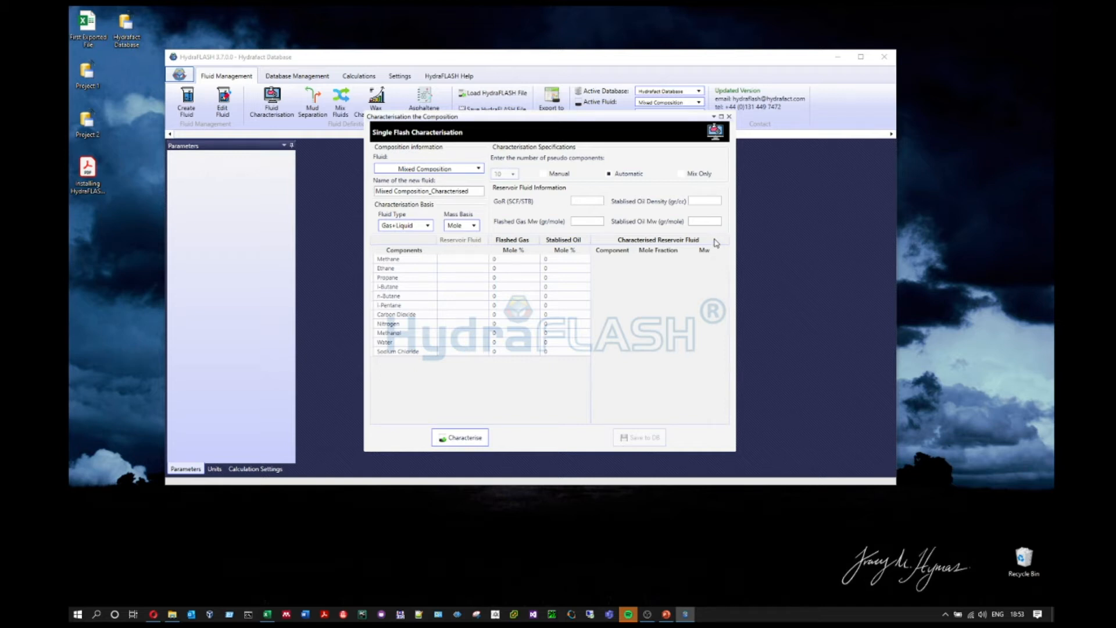
pyautogui.click(453, 172)
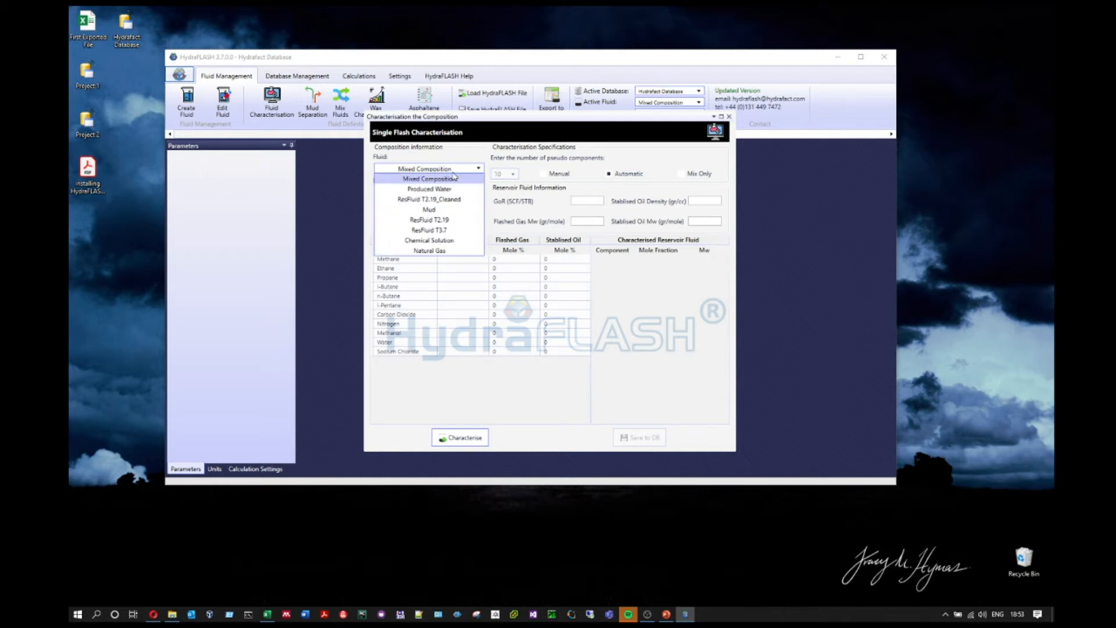
pyautogui.click(445, 233)
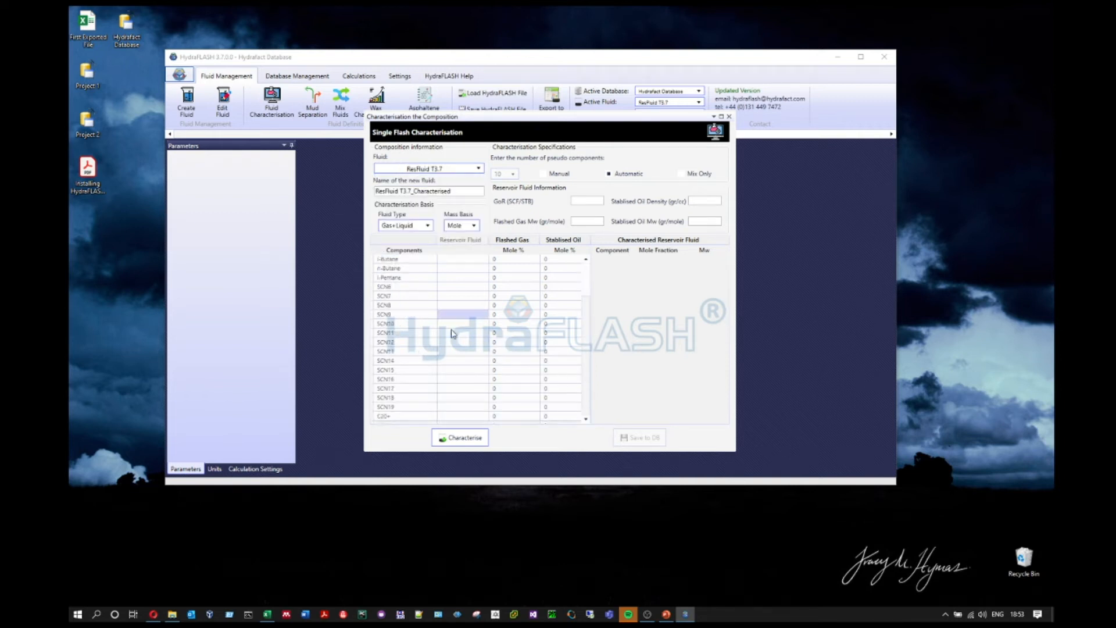
pyautogui.scroll(2, 416, 354)
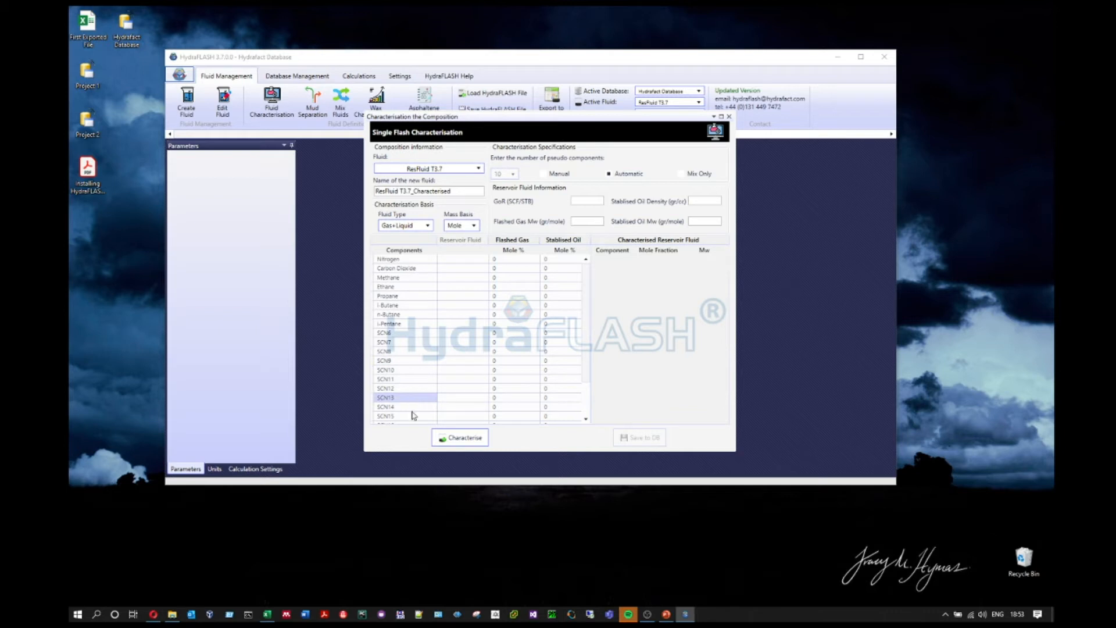
pyautogui.click(267, 615)
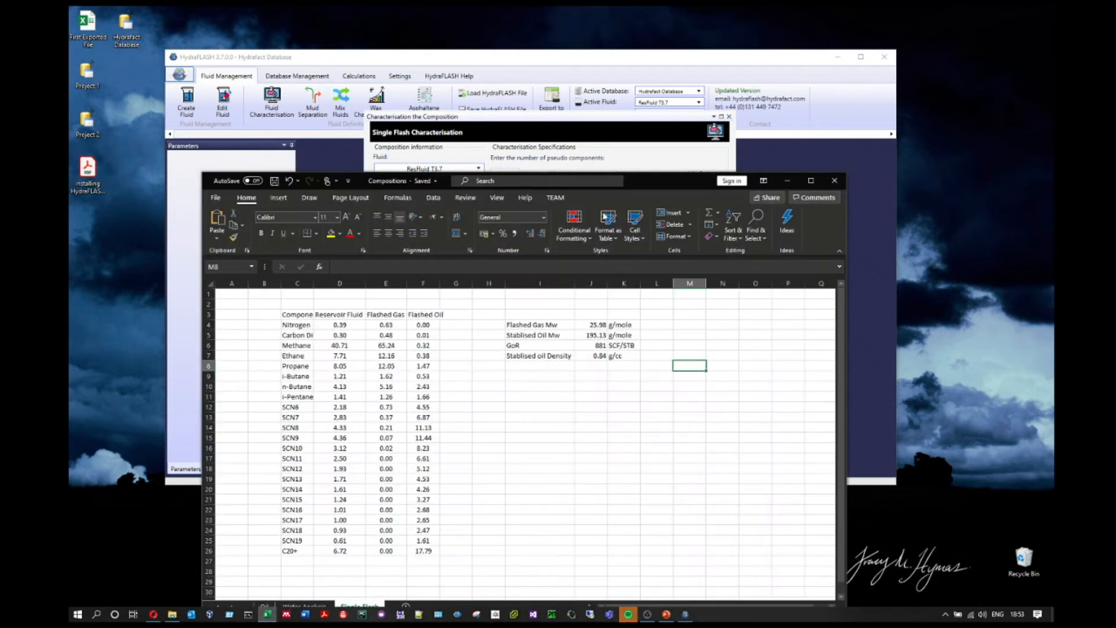
# Step: Inspect the Reservoir Fluid, Flashed Gas and Flashed Oil mole % columns in Excel
pyautogui.moveTo(665, 183); pyautogui.dragTo(715, 84)
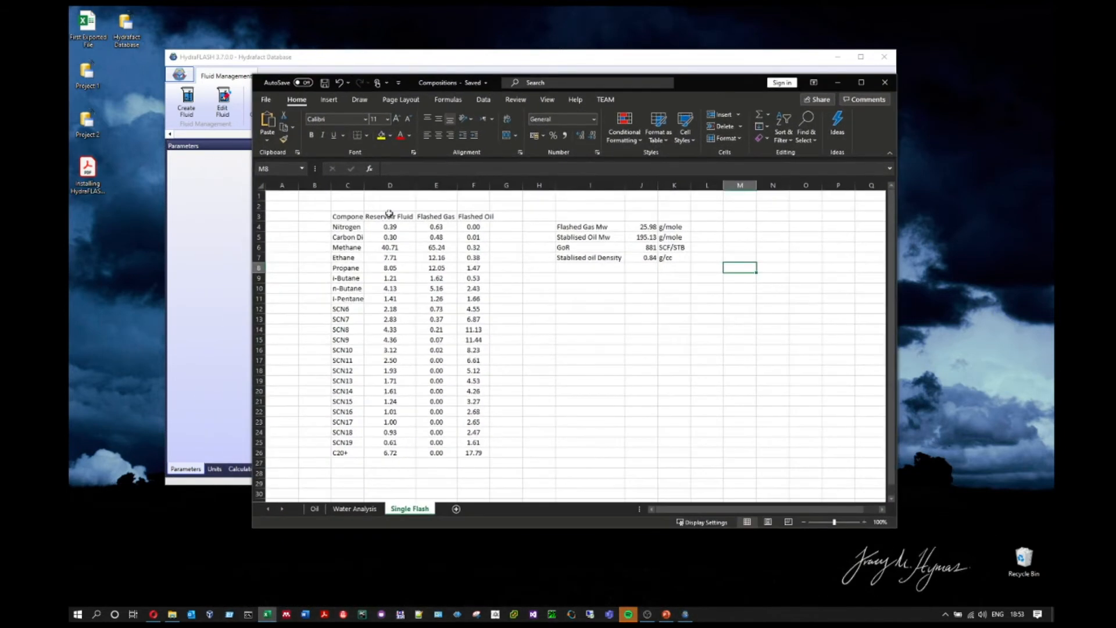
pyautogui.moveTo(345, 219); pyautogui.dragTo(690, 445)
pyautogui.moveTo(390, 227); pyautogui.dragTo(396, 447)
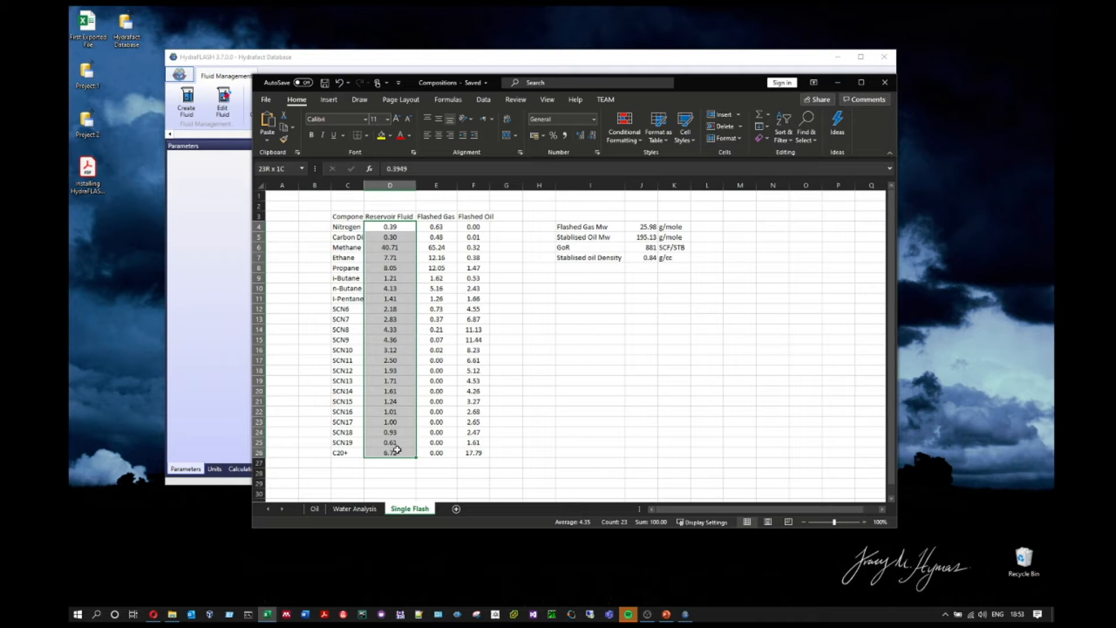
pyautogui.click(505, 328)
pyautogui.click(455, 226)
pyautogui.moveTo(456, 227); pyautogui.dragTo(476, 452)
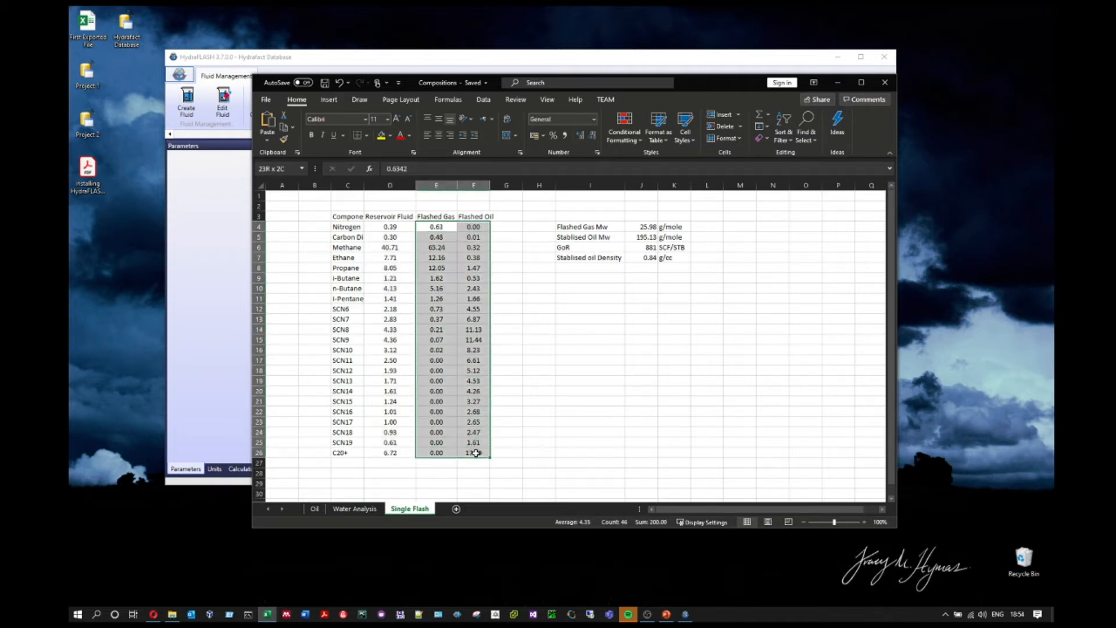
pyautogui.moveTo(440, 228); pyautogui.dragTo(439, 343)
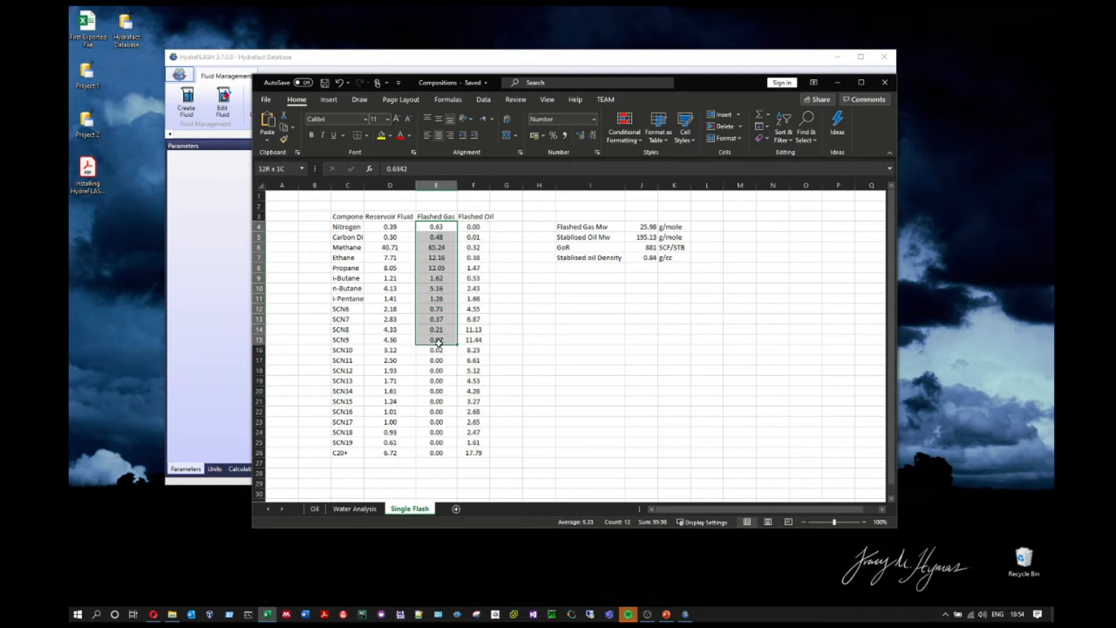
pyautogui.moveTo(474, 228); pyautogui.dragTo(472, 357)
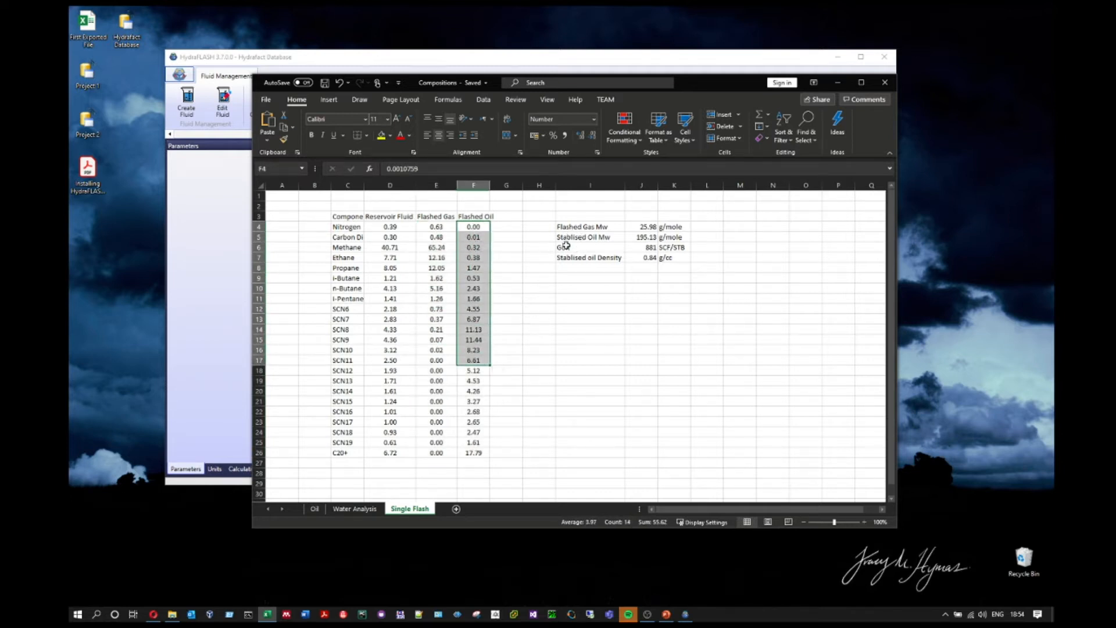
# Step: Check the Mw, GoR and density results, then bring HydraFLASH's characterisation form back
pyautogui.moveTo(568, 227); pyautogui.dragTo(645, 258)
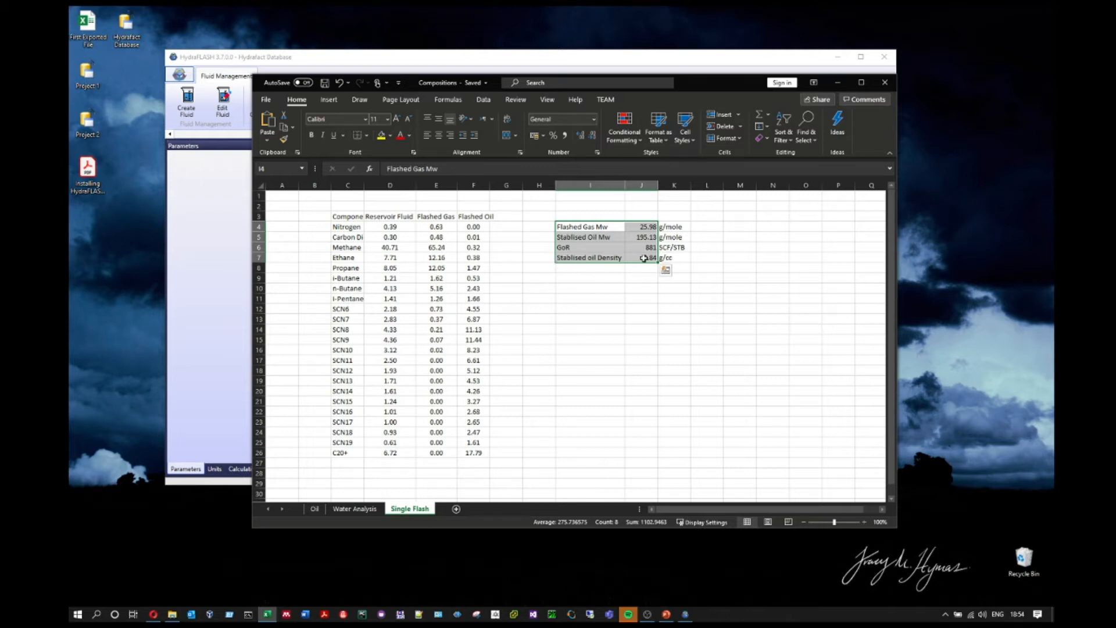
pyautogui.moveTo(694, 92); pyautogui.dragTo(569, 277)
pyautogui.click(664, 162)
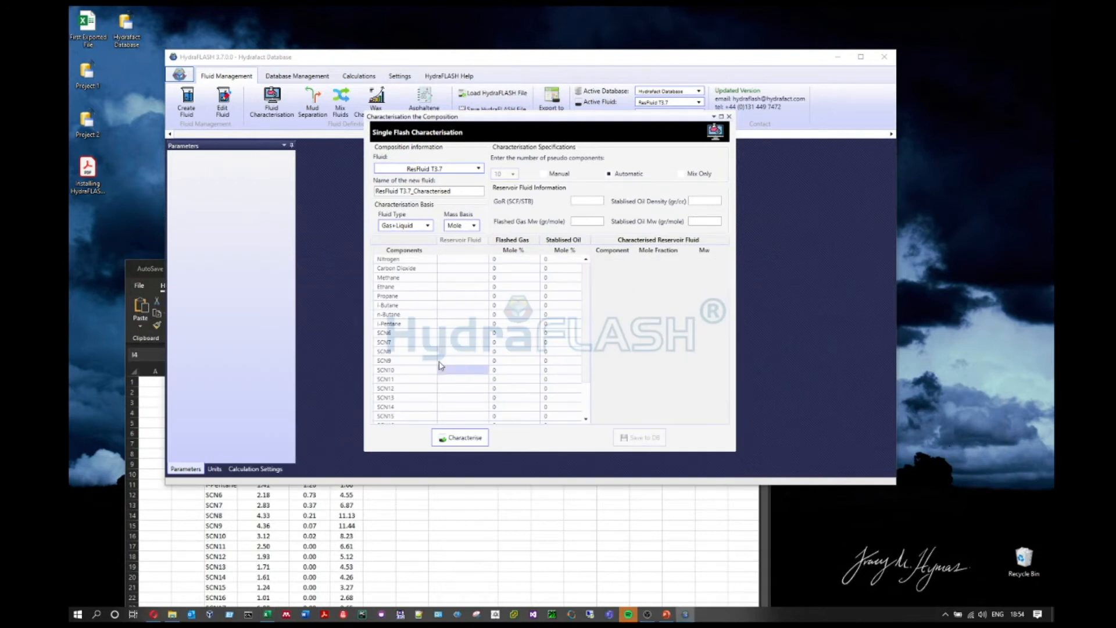
# Step: Copy the Flashed Gas and Flashed Oil mole % values from Excel and try the grid's paste menu
pyautogui.click(631, 545)
pyautogui.moveTo(565, 275); pyautogui.dragTo(619, 183)
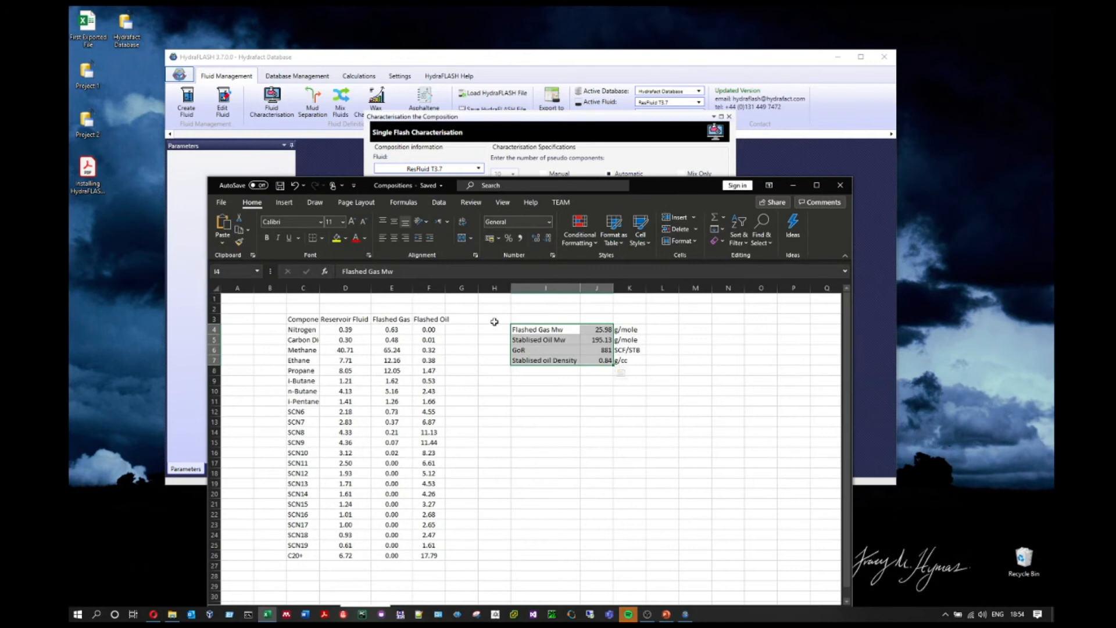
pyautogui.moveTo(392, 325); pyautogui.dragTo(433, 556)
pyautogui.hotkey('ctrl', 'c')
pyautogui.click(654, 158)
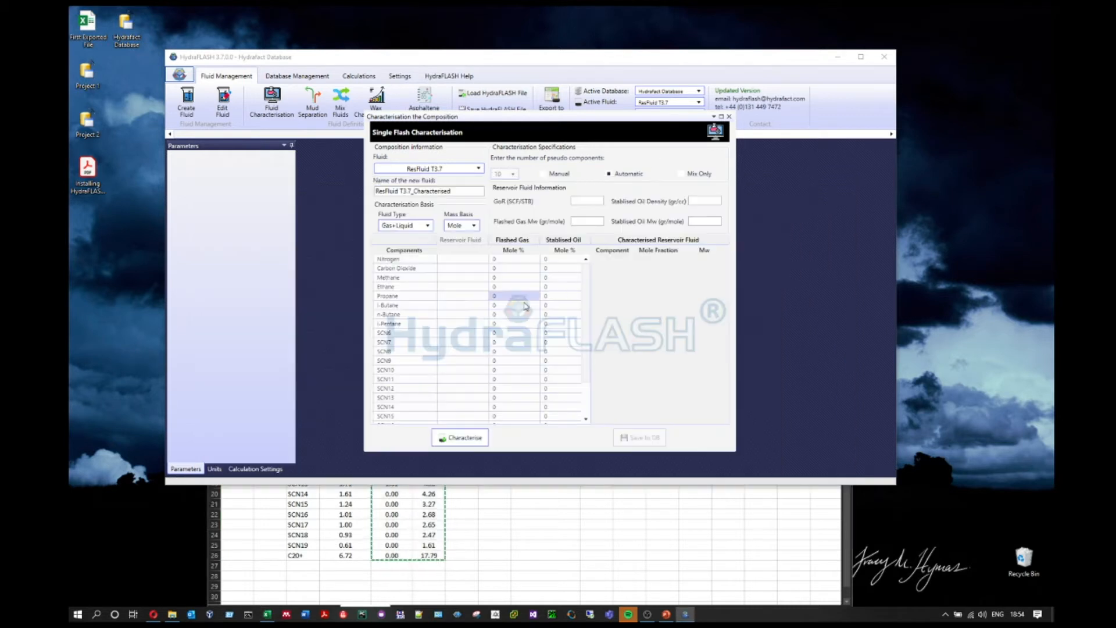
pyautogui.rightClick(519, 261)
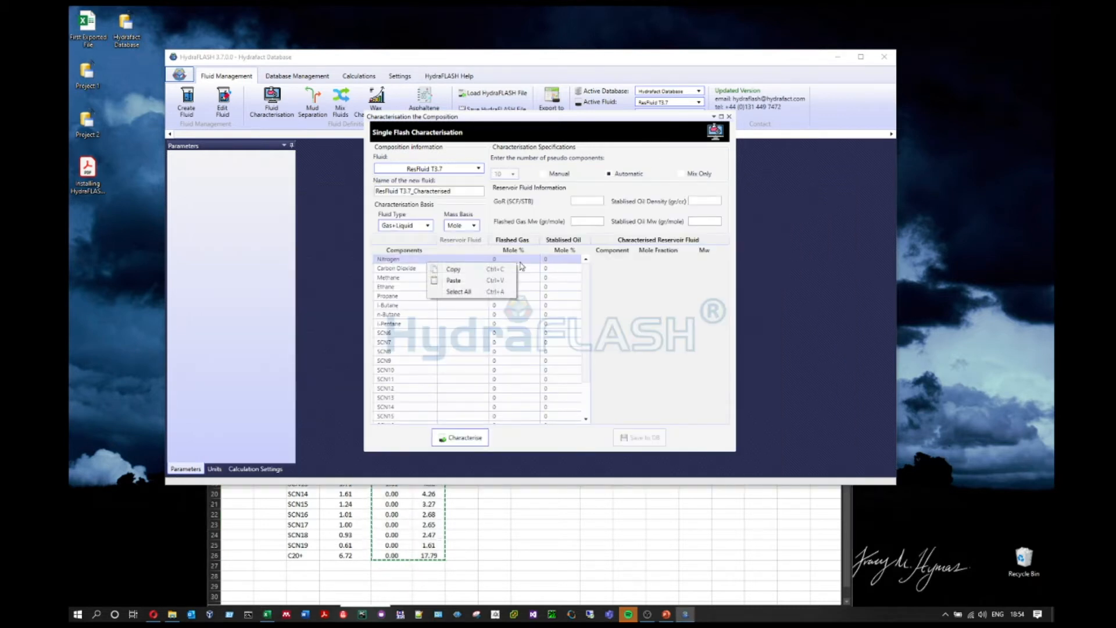
pyautogui.click(635, 157)
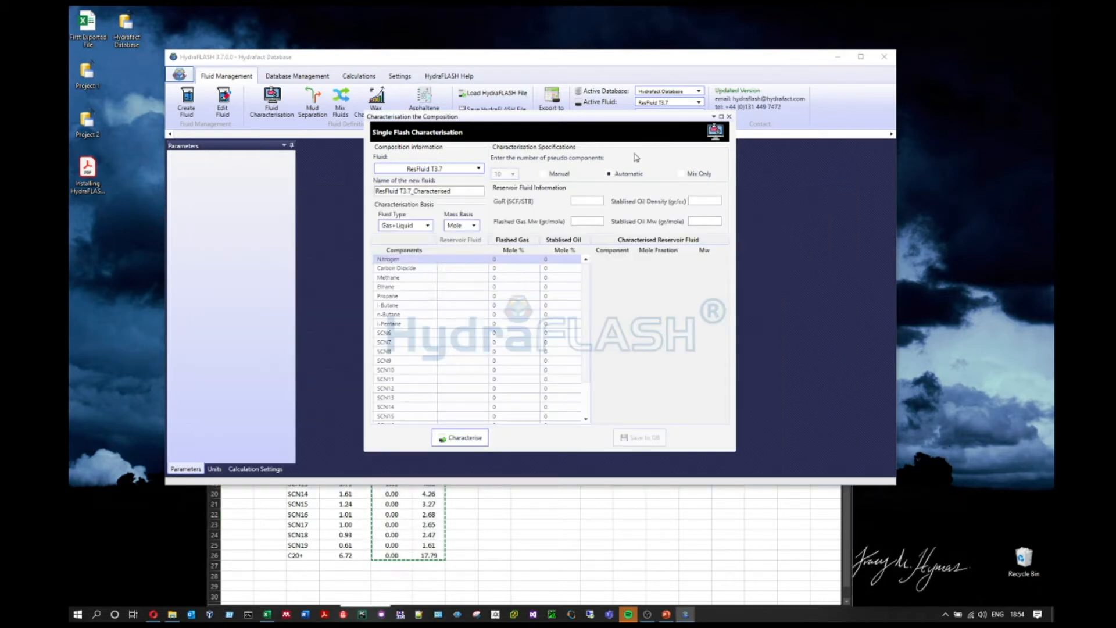
# Step: Compare Excel's column C component names against the form's component rows
pyautogui.click(502, 505)
pyautogui.moveTo(300, 329); pyautogui.dragTo(297, 555)
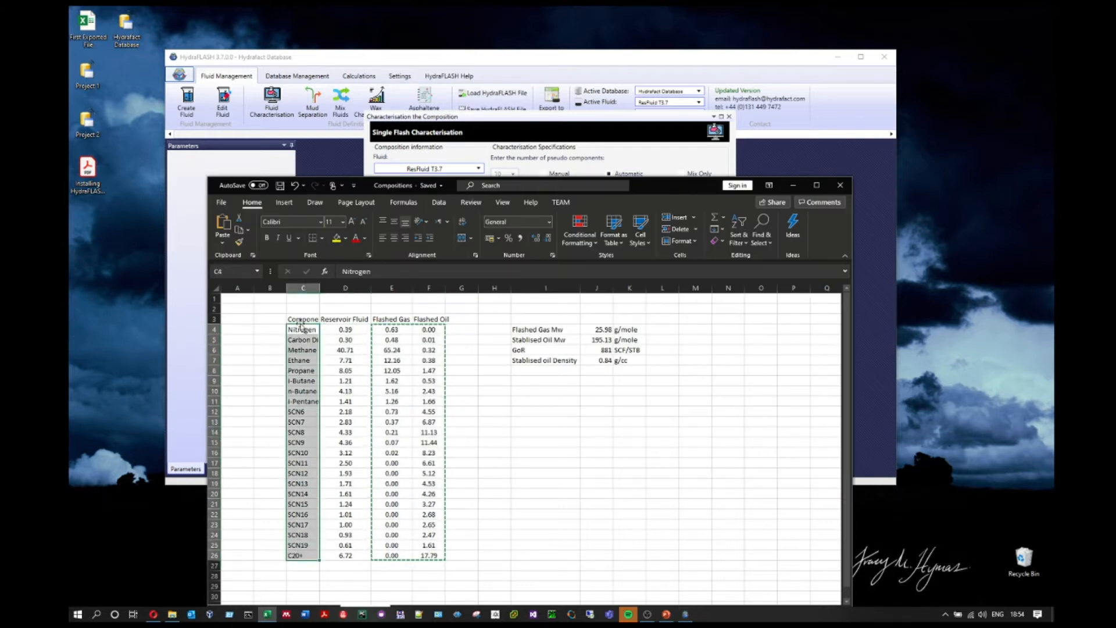
pyautogui.click(605, 145)
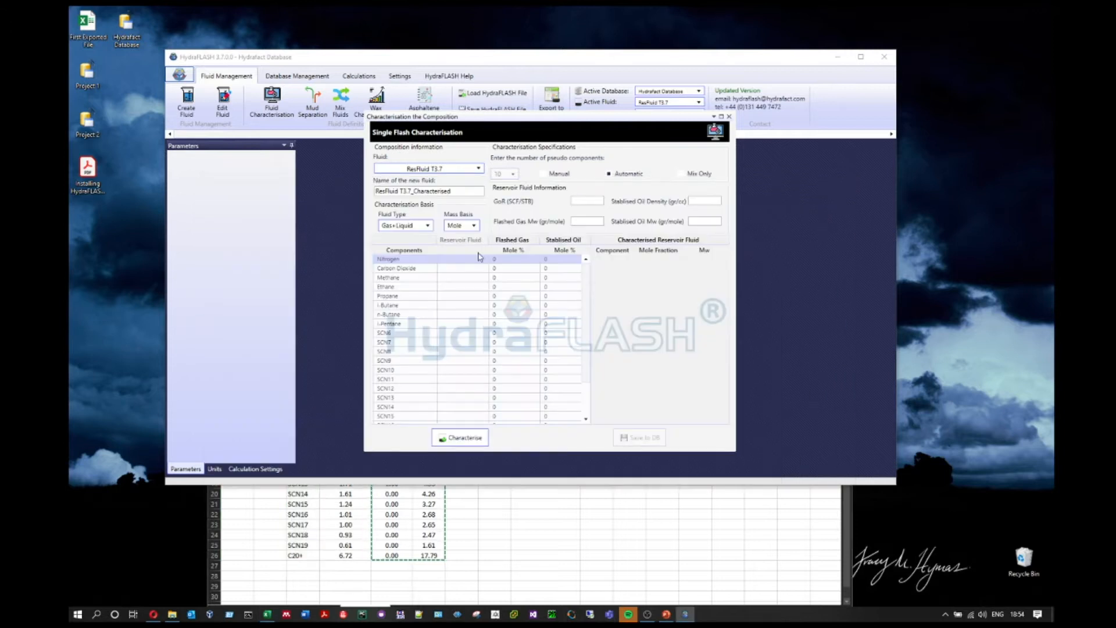
pyautogui.moveTo(589, 283)
pyautogui.mouseDown()
pyautogui.moveTo(589, 353)
pyautogui.moveTo(595, 268)
pyautogui.mouseUp()
pyautogui.click(513, 269)
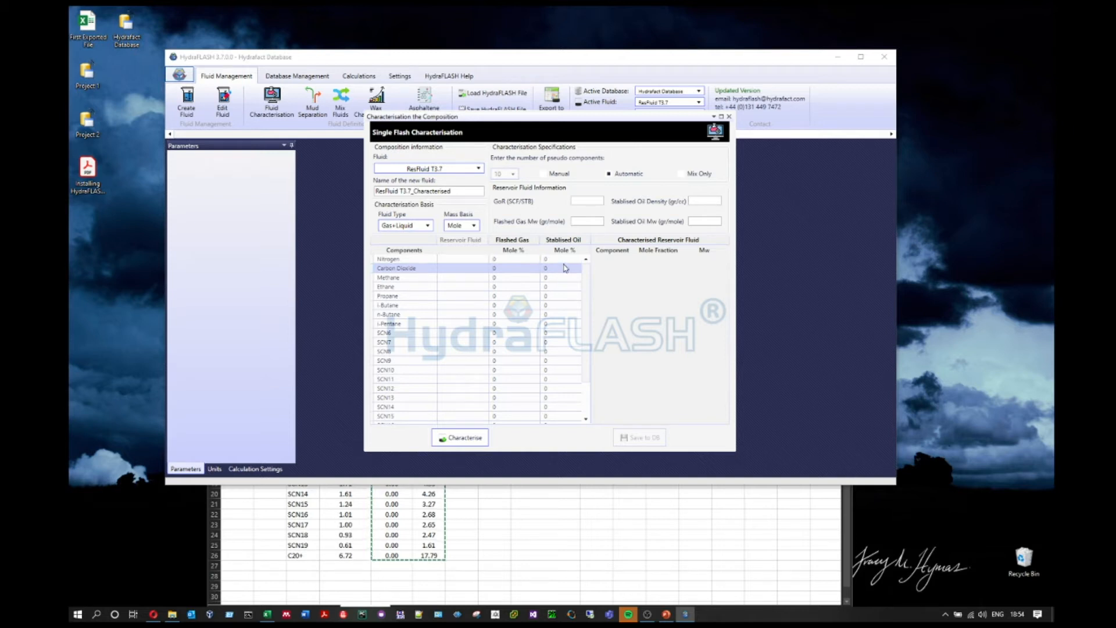
# Step: Paste the recopied flash values from Nitrogen's Flashed Gas cell, giving Methane 65.24 and 0.32
pyautogui.click(513, 505)
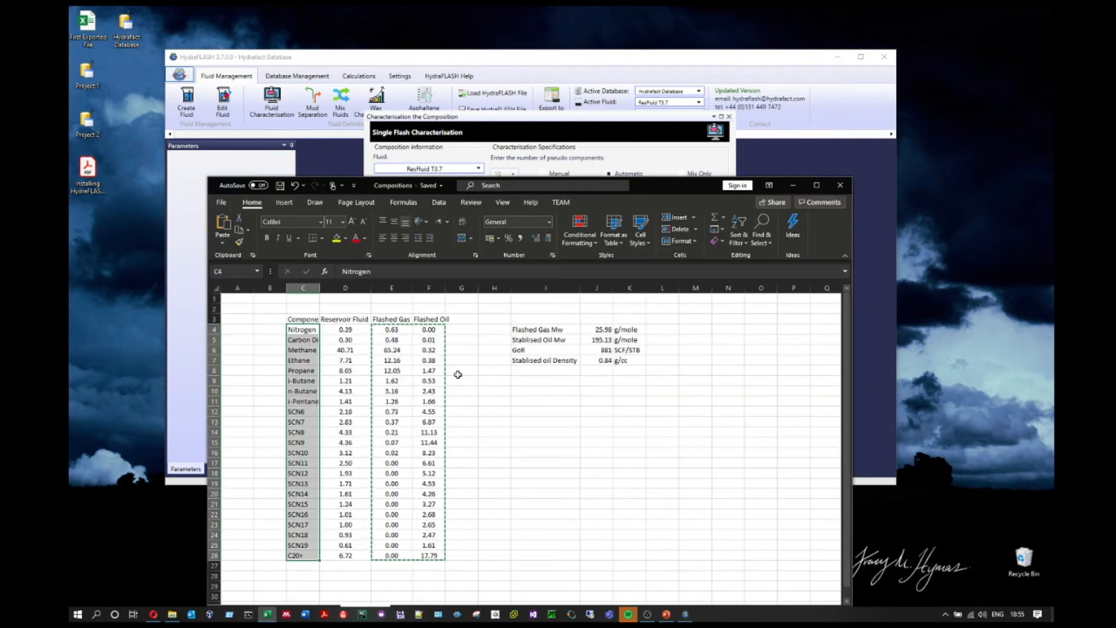
pyautogui.moveTo(393, 329); pyautogui.dragTo(426, 556)
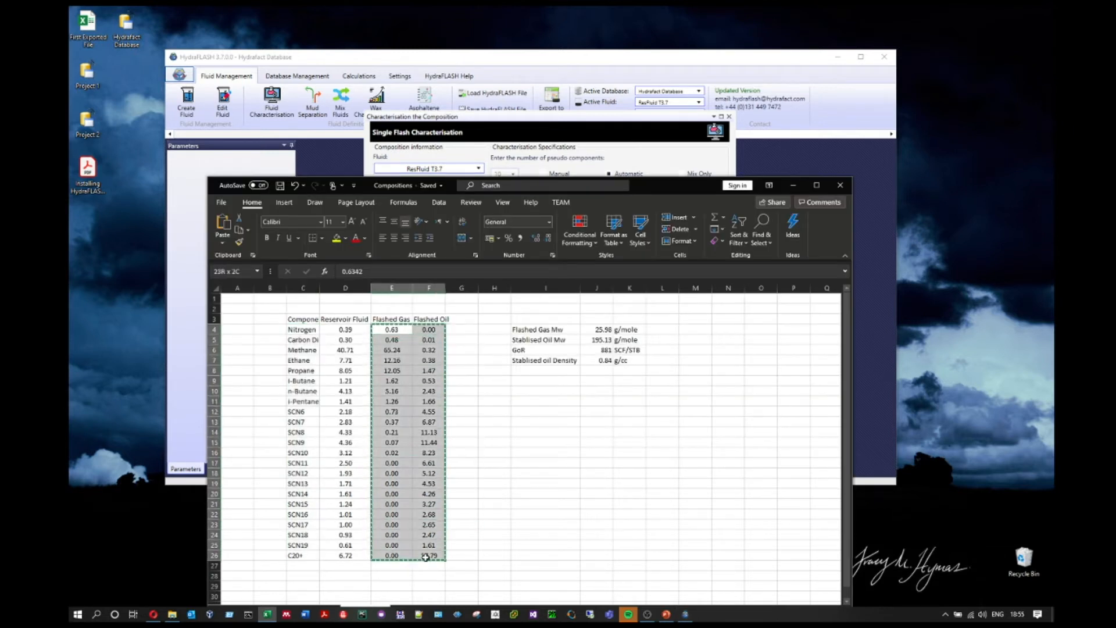
pyautogui.click(643, 154)
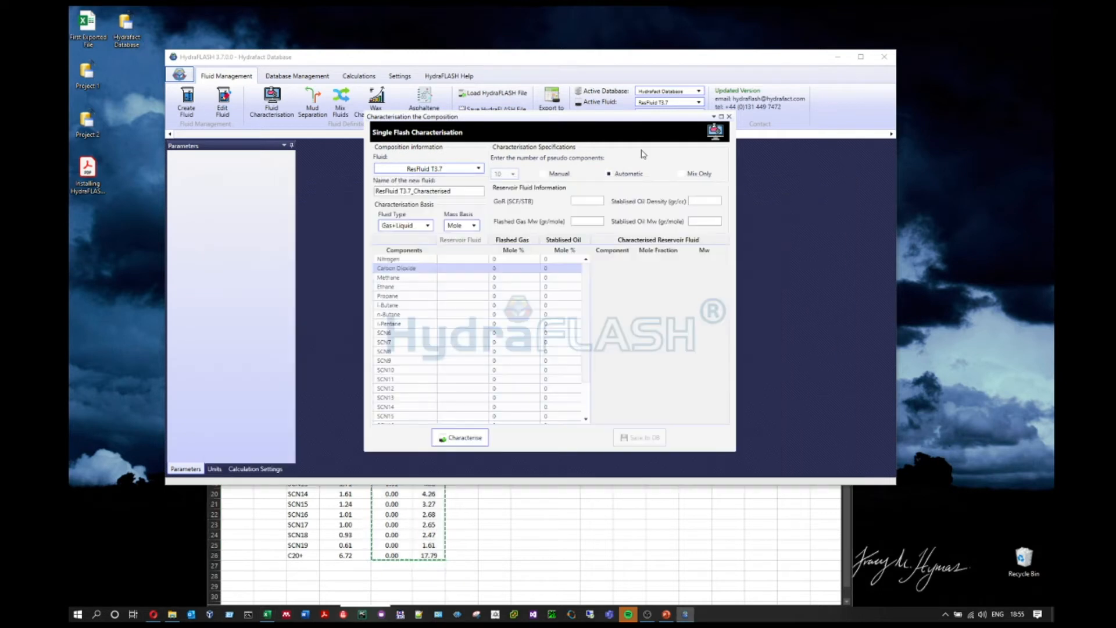
pyautogui.click(513, 260)
pyautogui.rightClick(513, 263)
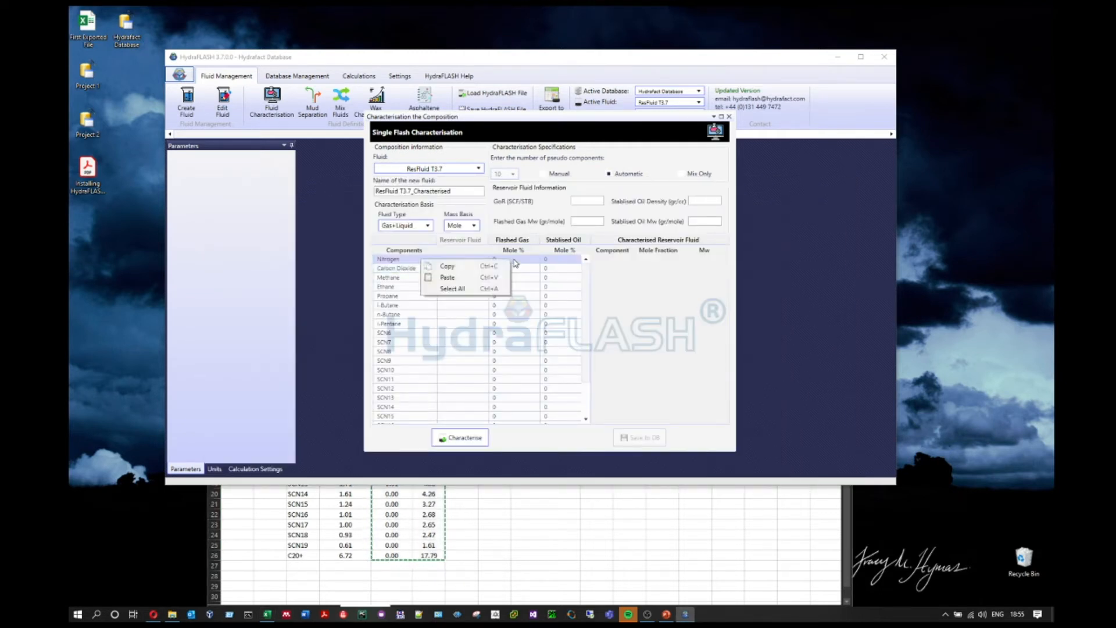
pyautogui.click(464, 279)
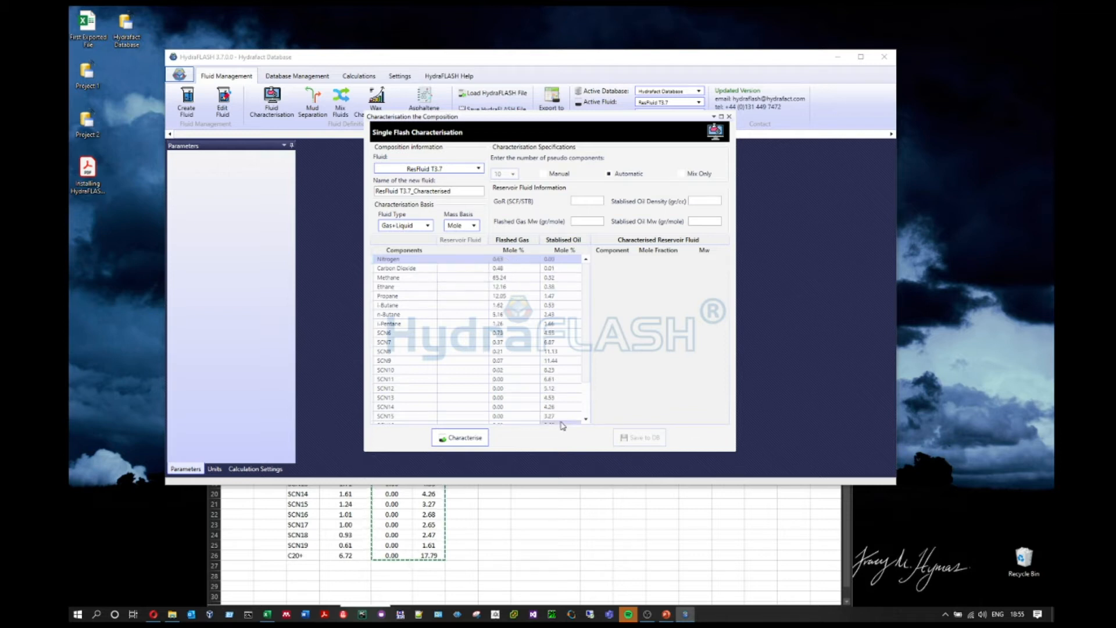
pyautogui.scroll(-2, 587, 371)
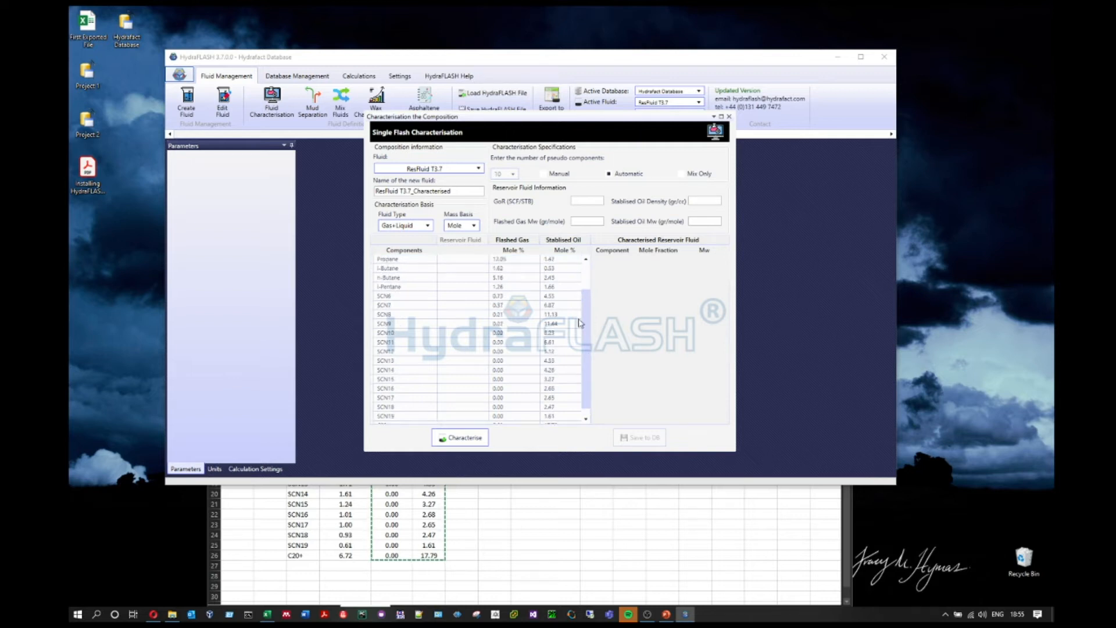
pyautogui.scroll(2, 581, 323)
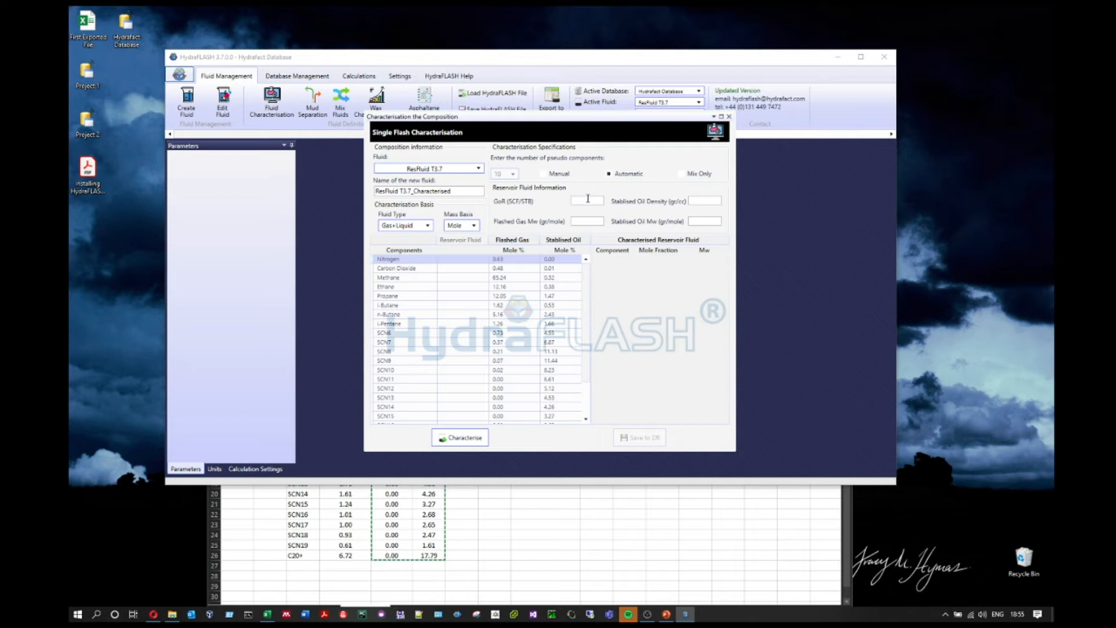
# Step: Enter the gas-oil ratio of 881 from Excel cell J6
pyautogui.click(574, 494)
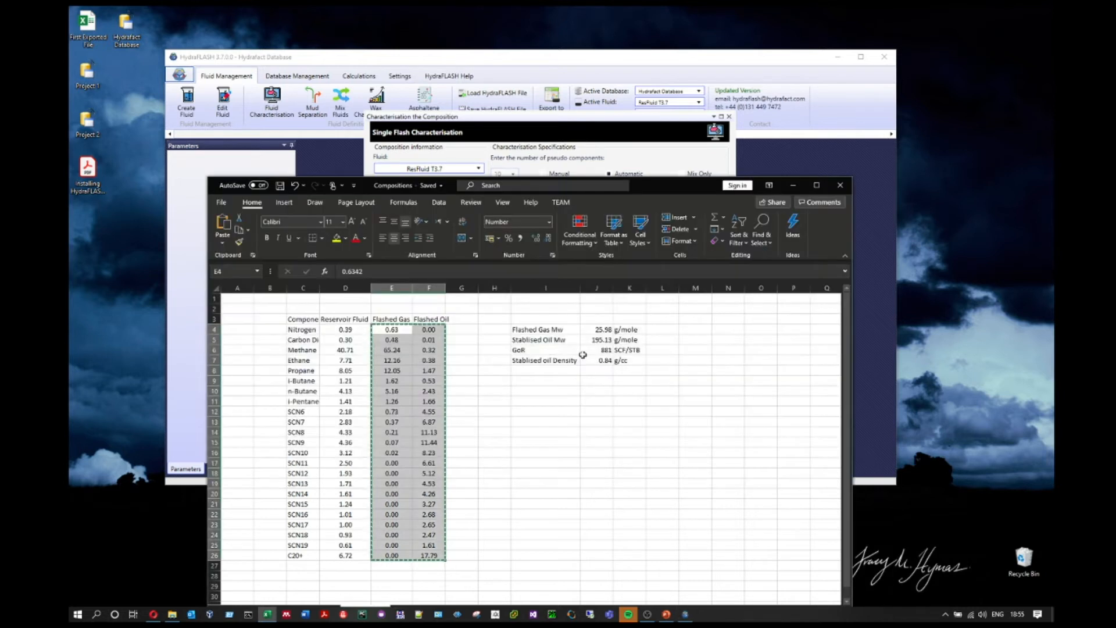
pyautogui.click(605, 350)
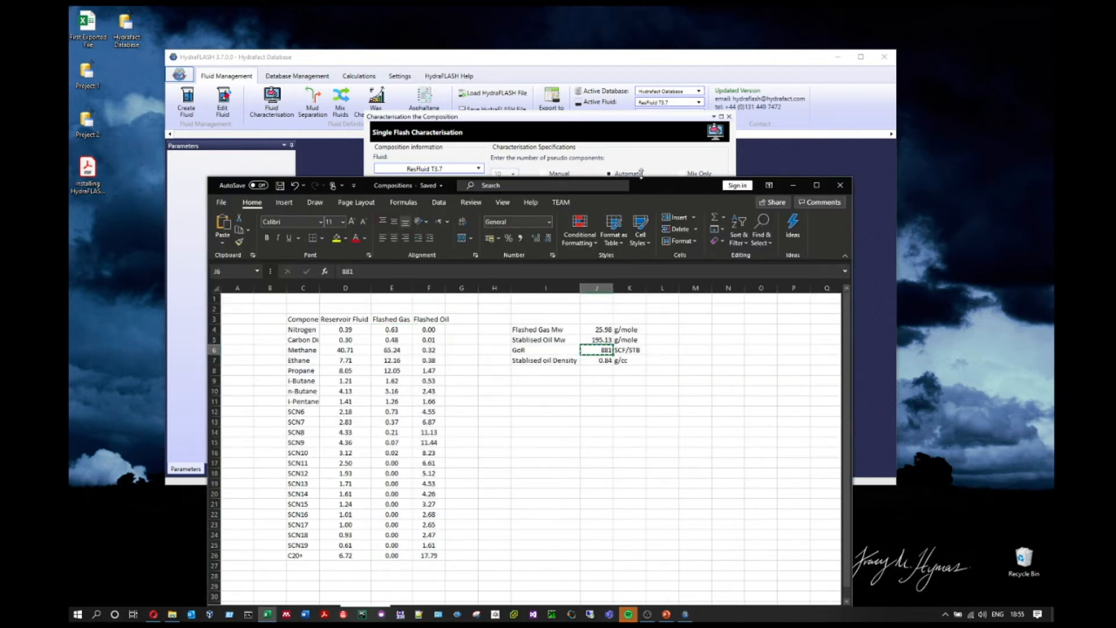
pyautogui.click(639, 154)
pyautogui.click(593, 201)
pyautogui.hotkey('ctrl', 'v')
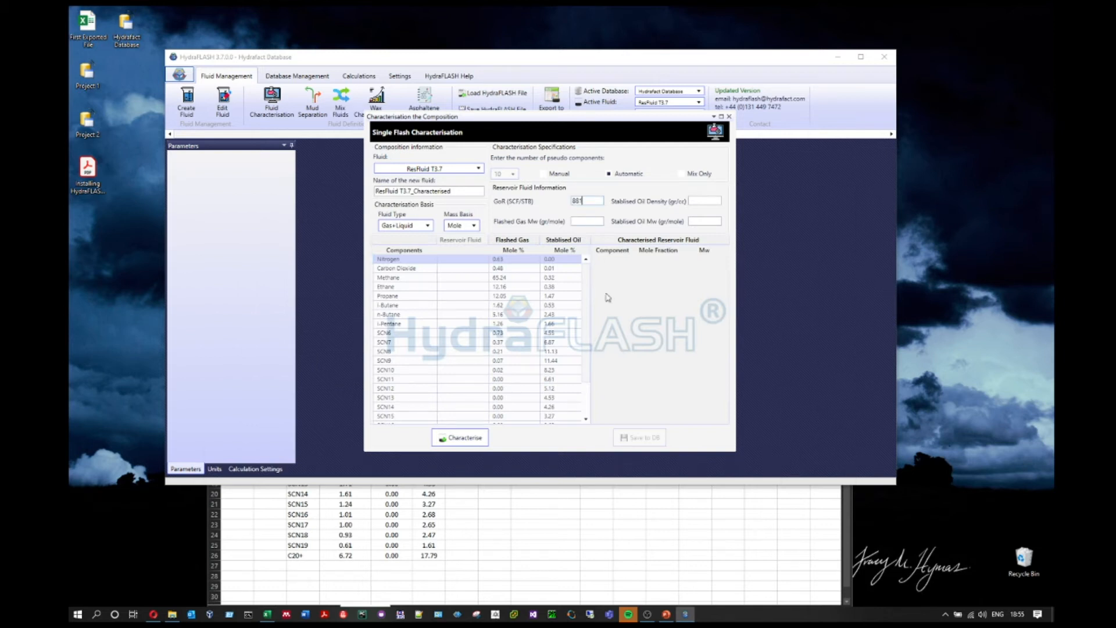
# Step: Copy the stabilised oil density 0.84 from J7 into the Oil Density field
pyautogui.click(590, 500)
pyautogui.click(605, 359)
pyautogui.hotkey('ctrl', 'c')
pyautogui.click(628, 159)
pyautogui.click(701, 201)
pyautogui.hotkey('ctrl', 'v')
# Step: Copy the flashed gas Mw 25.98 from J4 into the Flashed Gas Mw field
pyautogui.click(531, 522)
pyautogui.click(595, 329)
pyautogui.hotkey('ctrl', 'c')
pyautogui.click(633, 173)
pyautogui.hotkey('ctrl', 'v')
# Step: Copy the stabilised oil Mw 195.13 from J5 into the Stabilised Oil Mw field
pyautogui.click(567, 539)
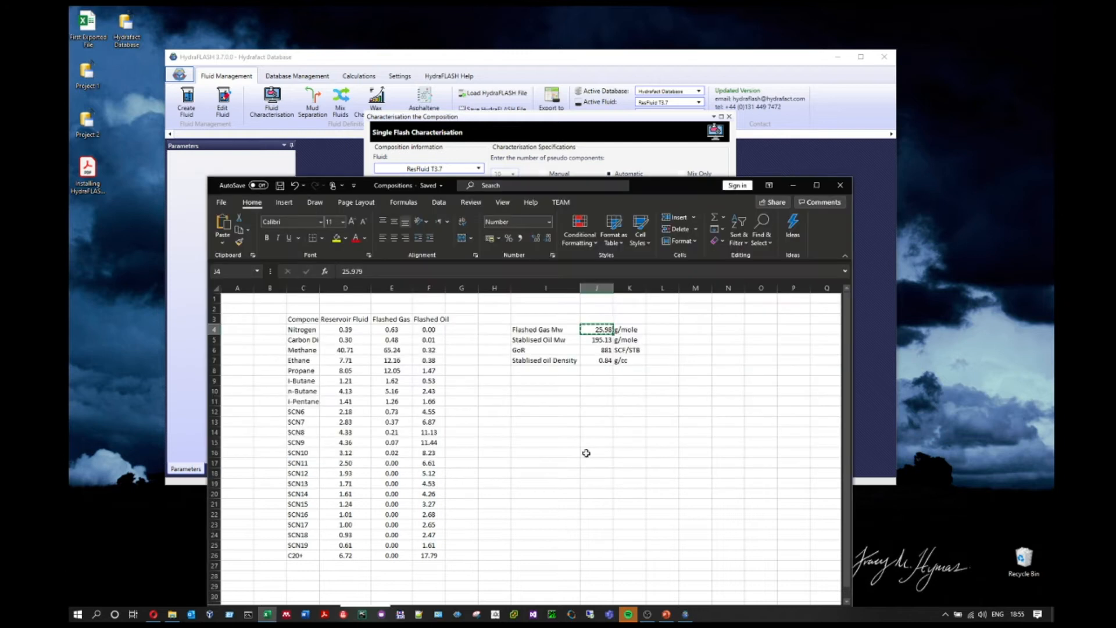
pyautogui.click(598, 339)
pyautogui.hotkey('ctrl', 'c')
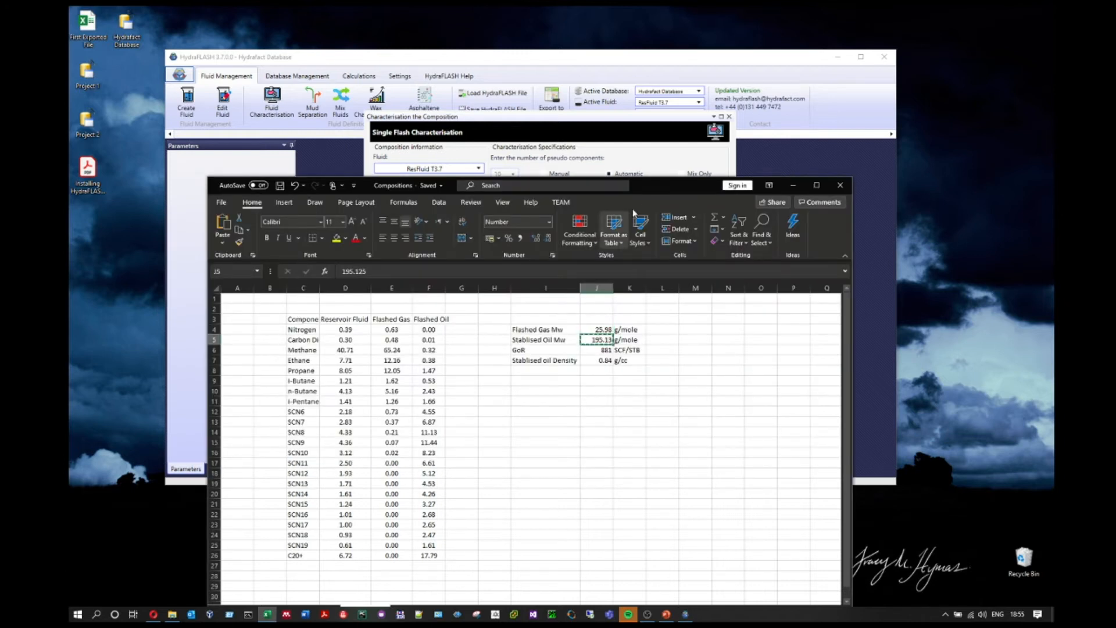
pyautogui.click(651, 164)
pyautogui.click(706, 221)
pyautogui.hotkey('ctrl', 'v')
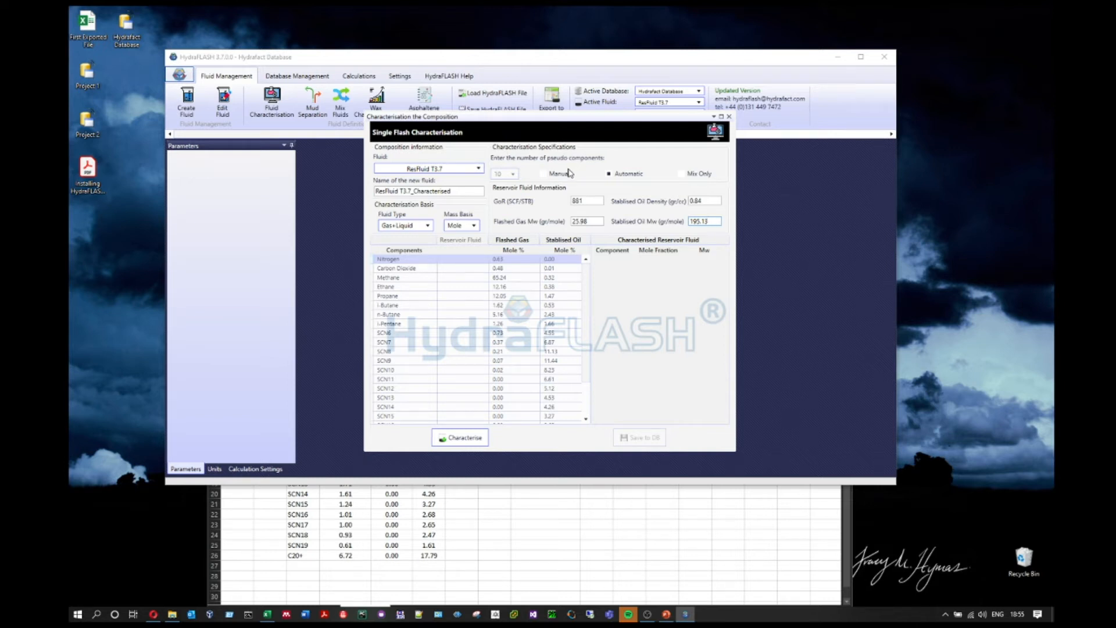
pyautogui.click(542, 174)
pyautogui.click(513, 173)
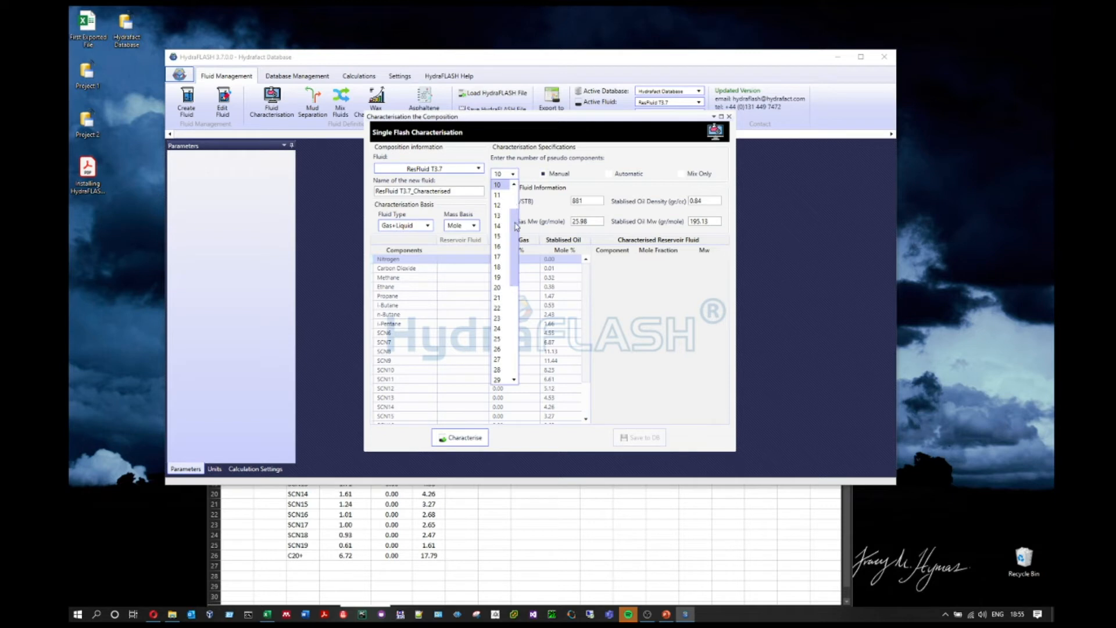
pyautogui.scroll(2, 514, 198)
pyautogui.moveTo(512, 194); pyautogui.dragTo(517, 357)
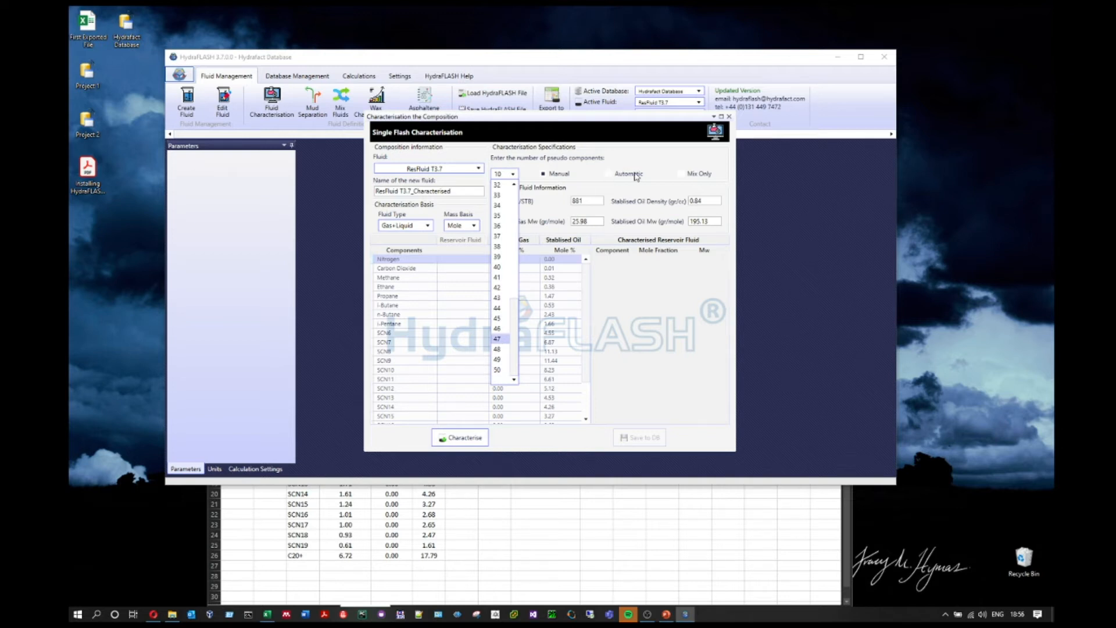
pyautogui.click(609, 175)
pyautogui.click(608, 174)
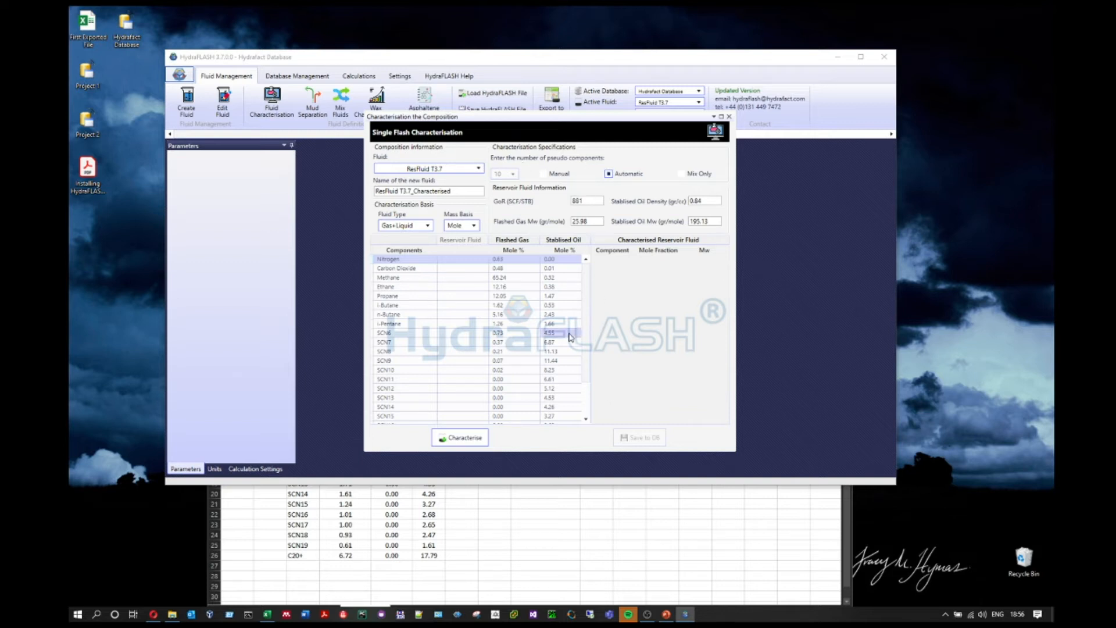
pyautogui.click(681, 174)
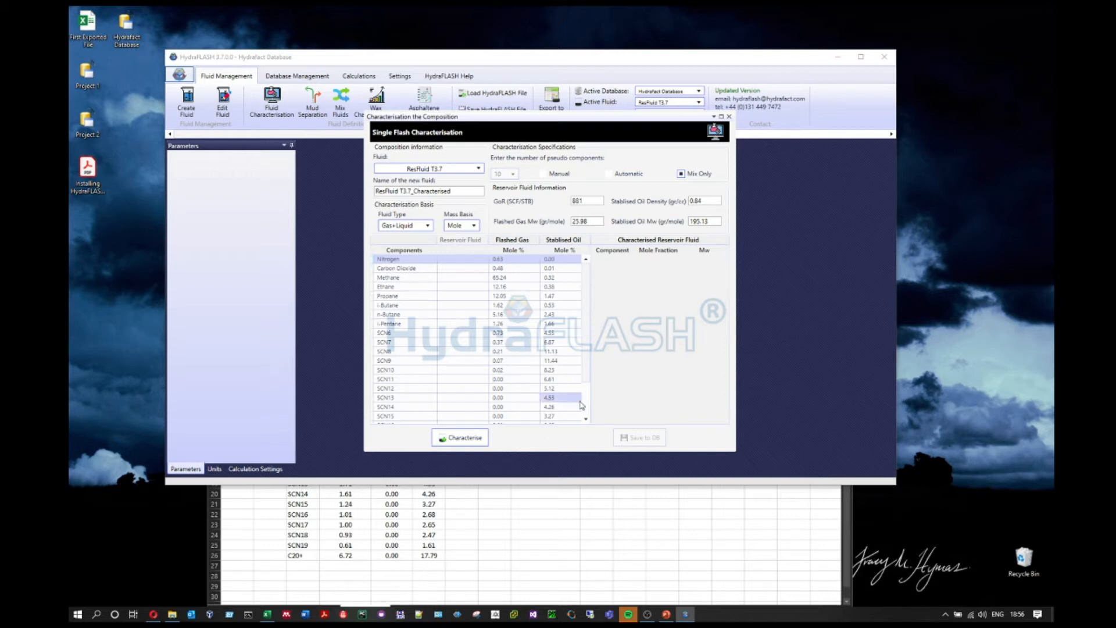
pyautogui.click(608, 173)
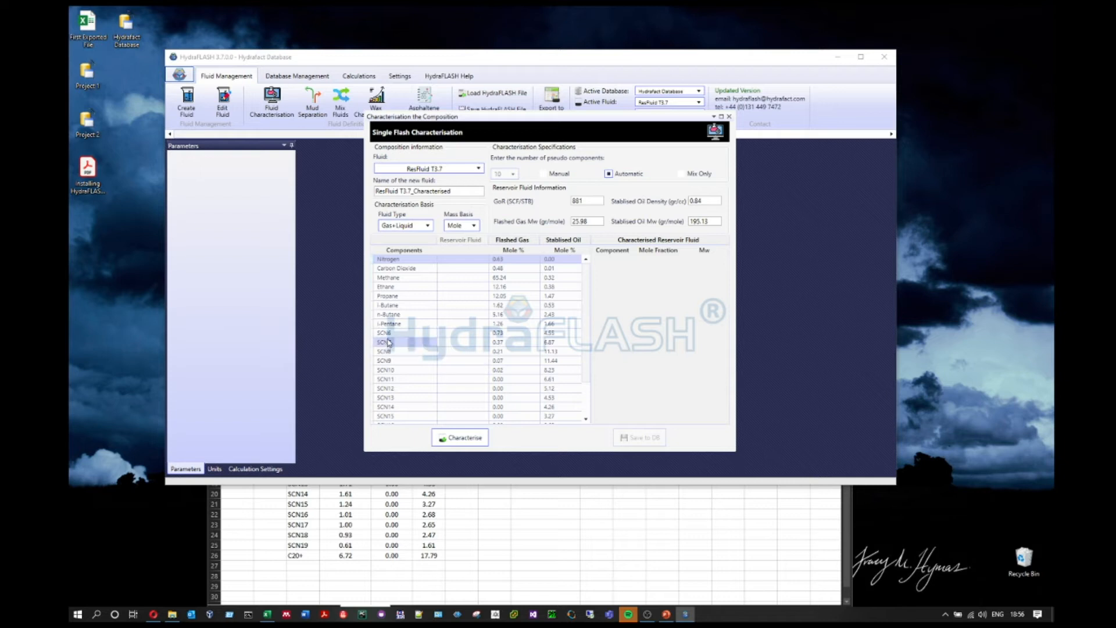
pyautogui.scroll(-1, 585, 333)
pyautogui.scroll(-2, 585, 333)
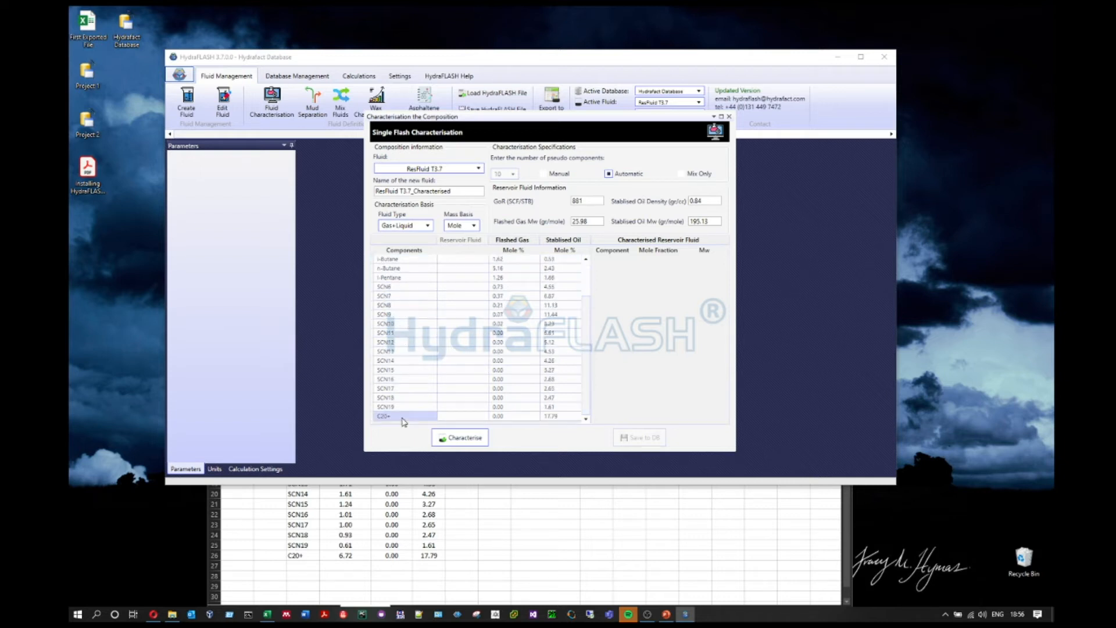
pyautogui.scroll(2, 586, 339)
pyautogui.scroll(1, 586, 339)
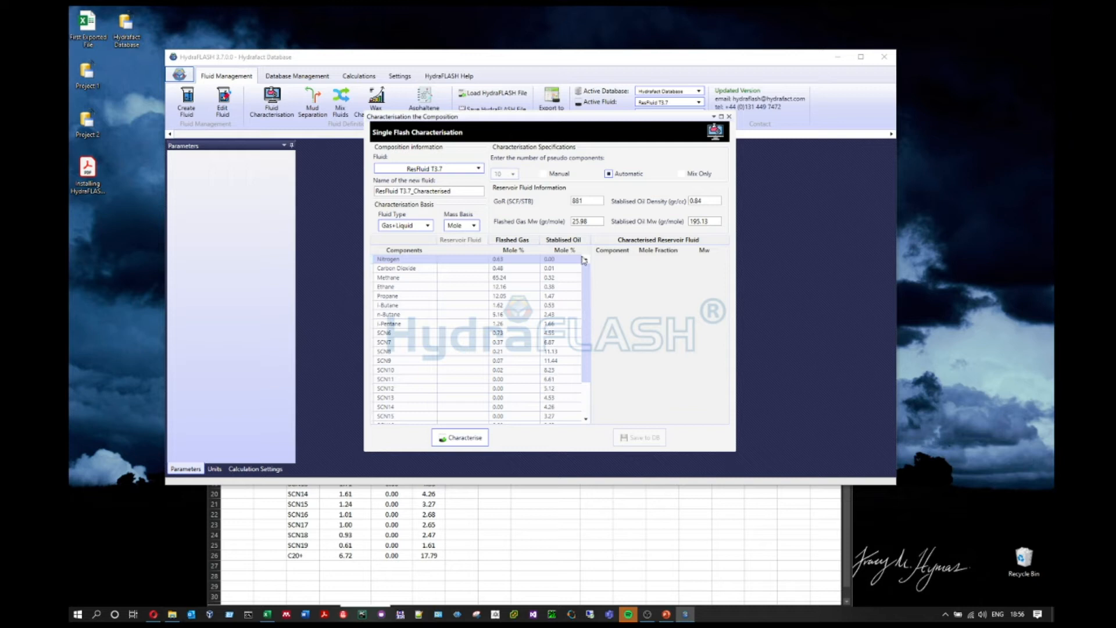
pyautogui.click(543, 174)
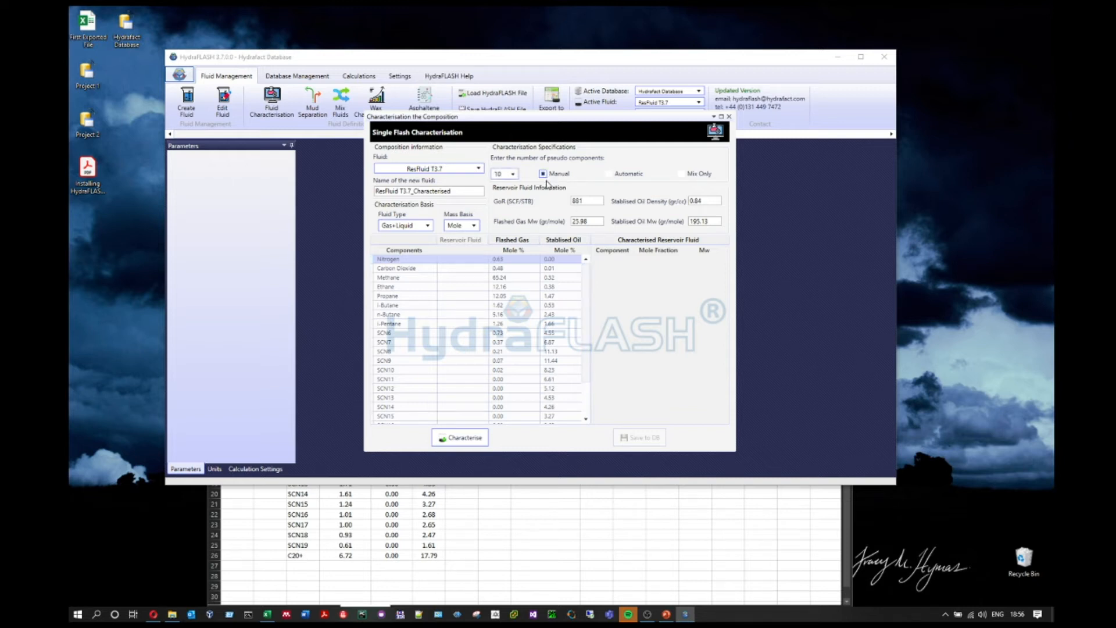
pyautogui.click(512, 175)
pyautogui.click(513, 174)
pyautogui.scroll(5, 500, 233)
pyautogui.click(499, 208)
pyautogui.click(608, 174)
pyautogui.click(426, 226)
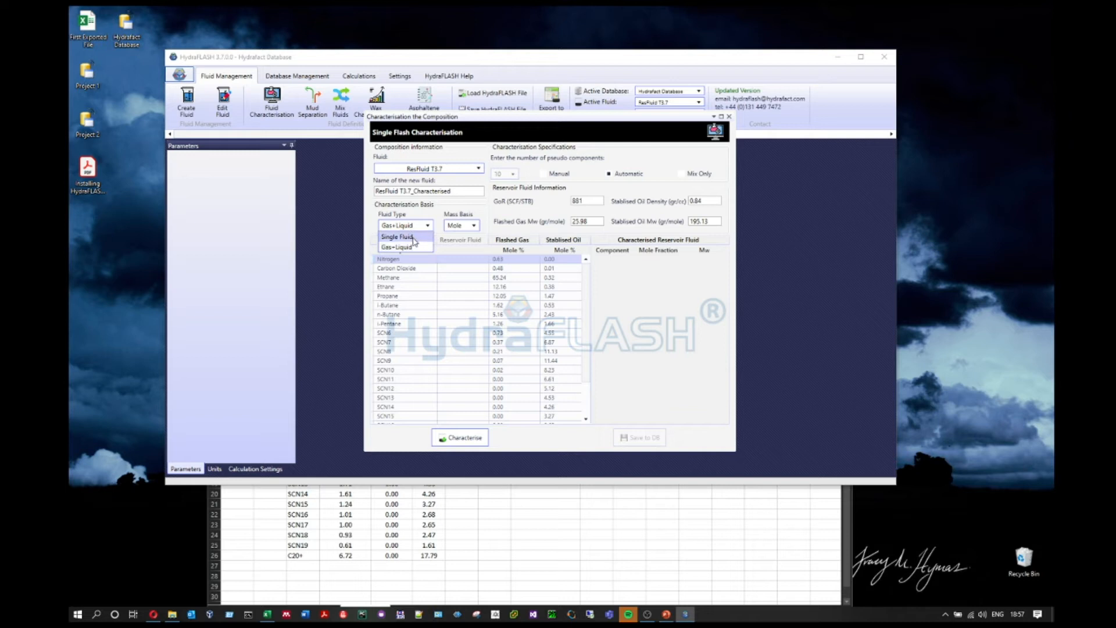
pyautogui.click(413, 238)
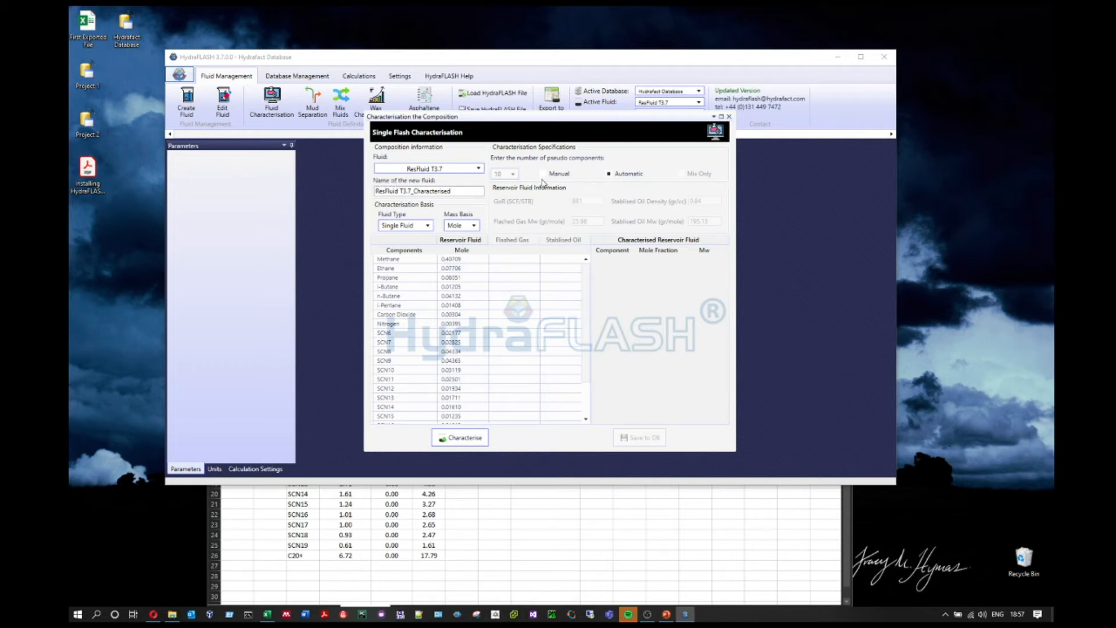
pyautogui.click(608, 174)
pyautogui.click(428, 225)
pyautogui.click(419, 248)
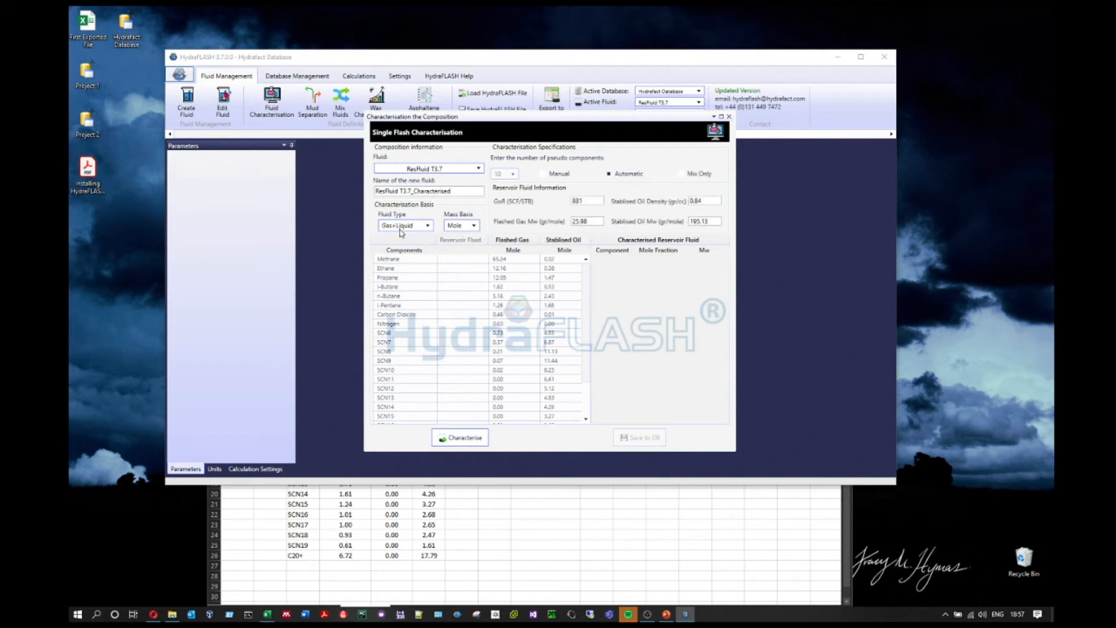
pyautogui.click(473, 225)
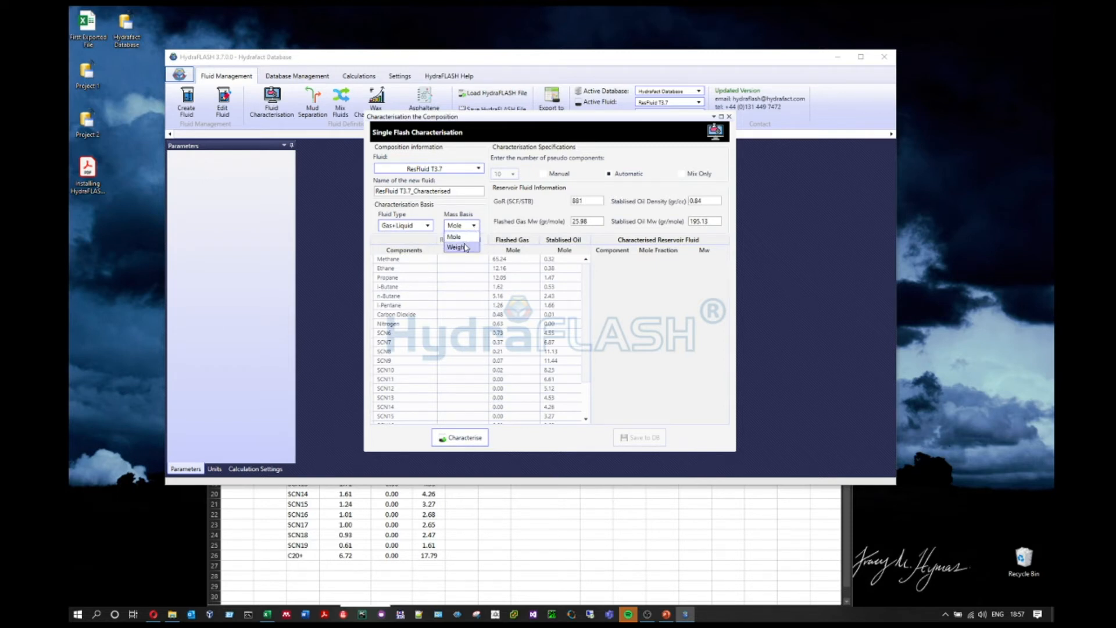
pyautogui.click(466, 248)
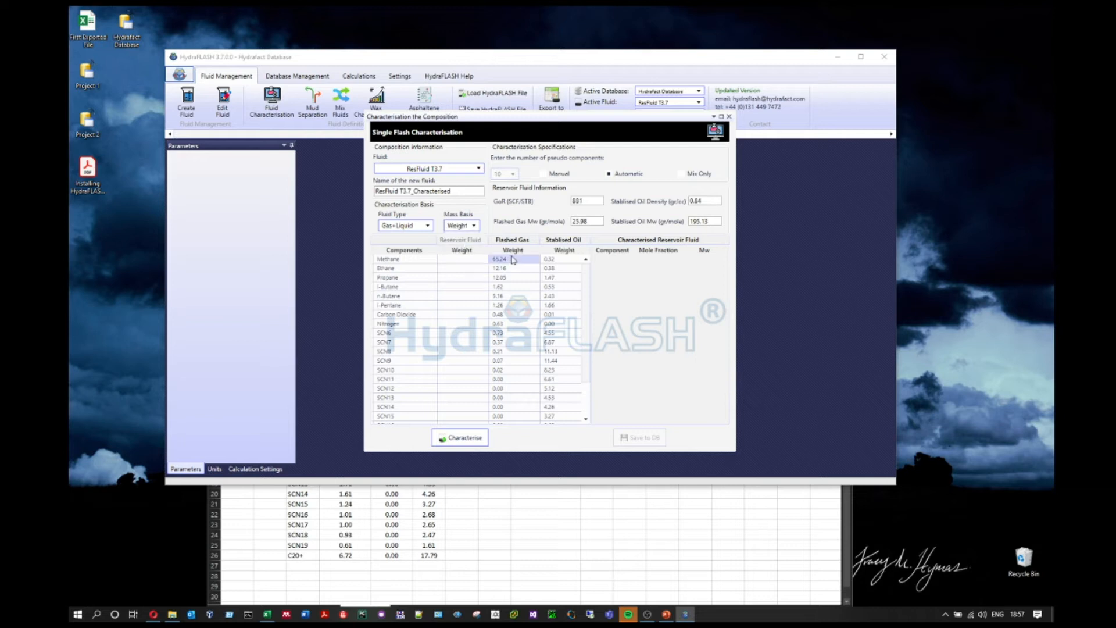
pyautogui.click(474, 226)
pyautogui.click(465, 238)
pyautogui.click(461, 444)
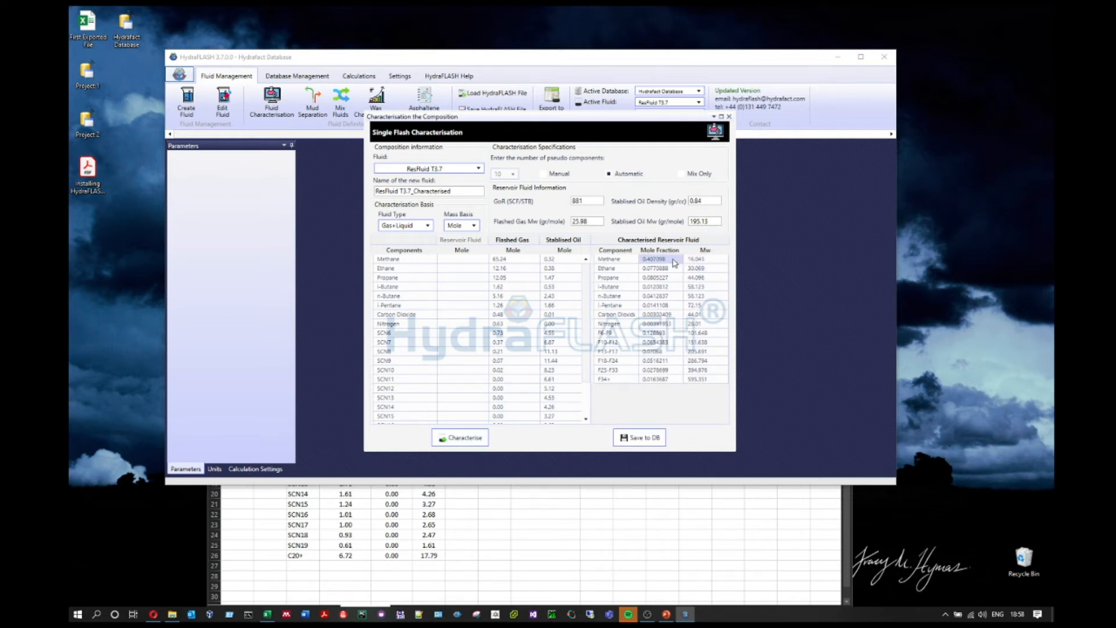
# Step: Select and review the pseudo-component rows F6-F9 through F34+ in the results grid
pyautogui.moveTo(623, 337); pyautogui.dragTo(626, 373)
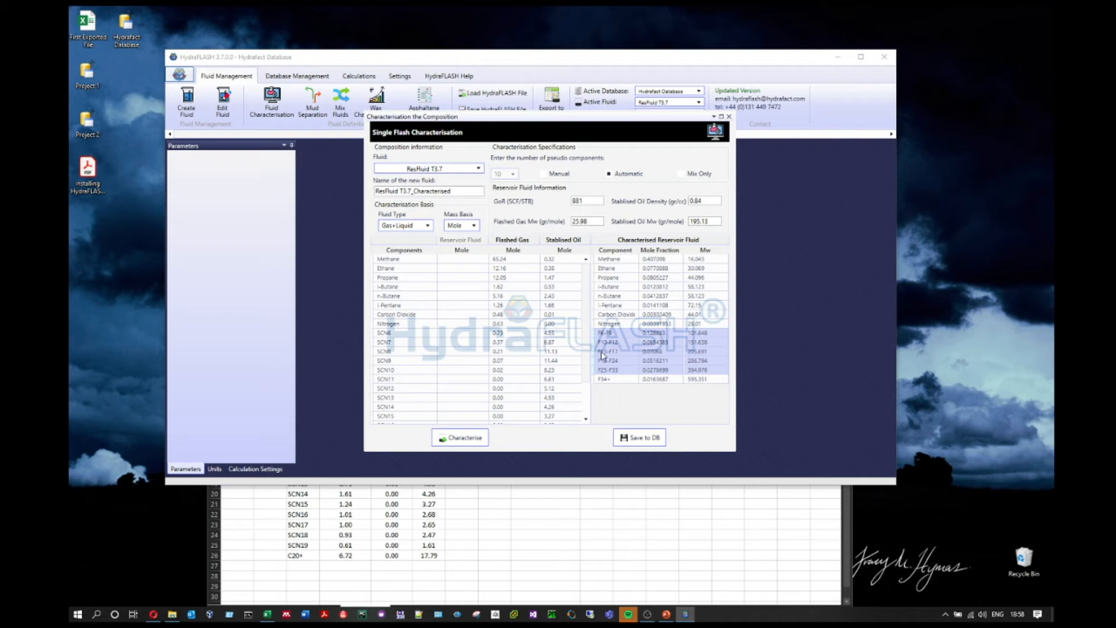
pyautogui.click(616, 379)
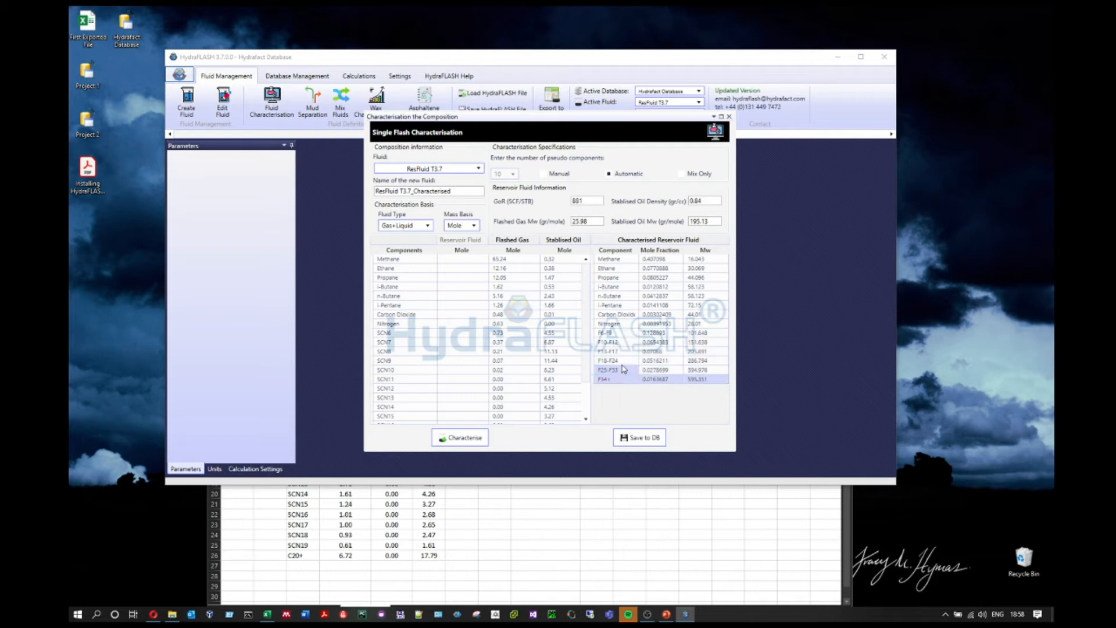
pyautogui.moveTo(616, 333); pyautogui.dragTo(613, 379)
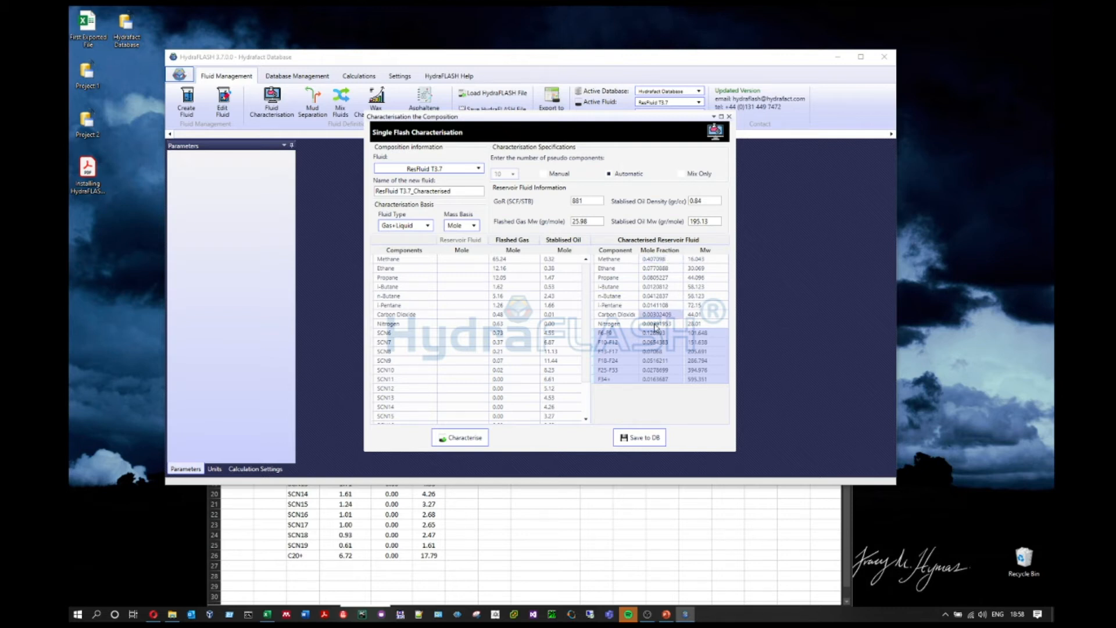
pyautogui.click(657, 314)
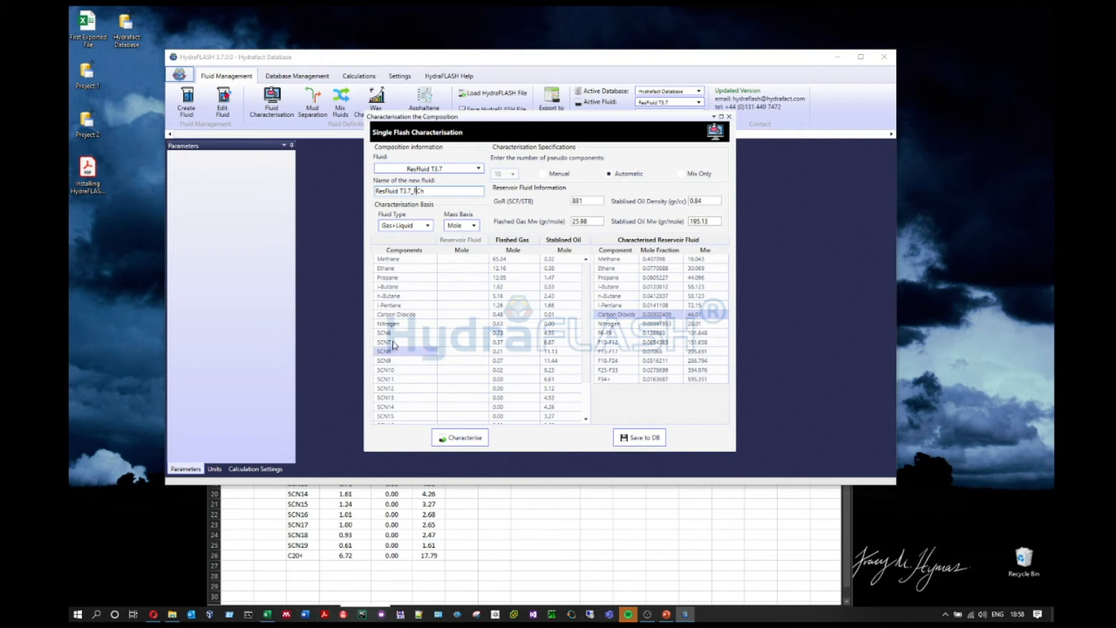
# Step: Save ResFluid T3.7_FCh to the Hydrafact Database, acknowledge completion and minimise Excel
pyautogui.moveTo(411, 194); pyautogui.dragTo(336, 193)
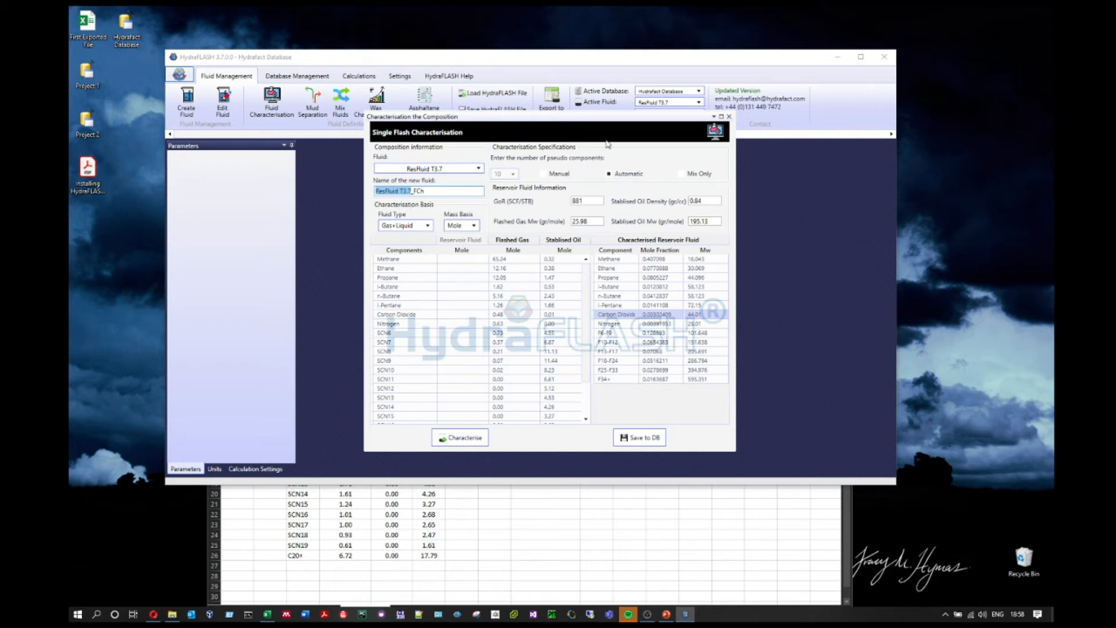
pyautogui.moveTo(635, 263); pyautogui.dragTo(686, 379)
pyautogui.click(644, 445)
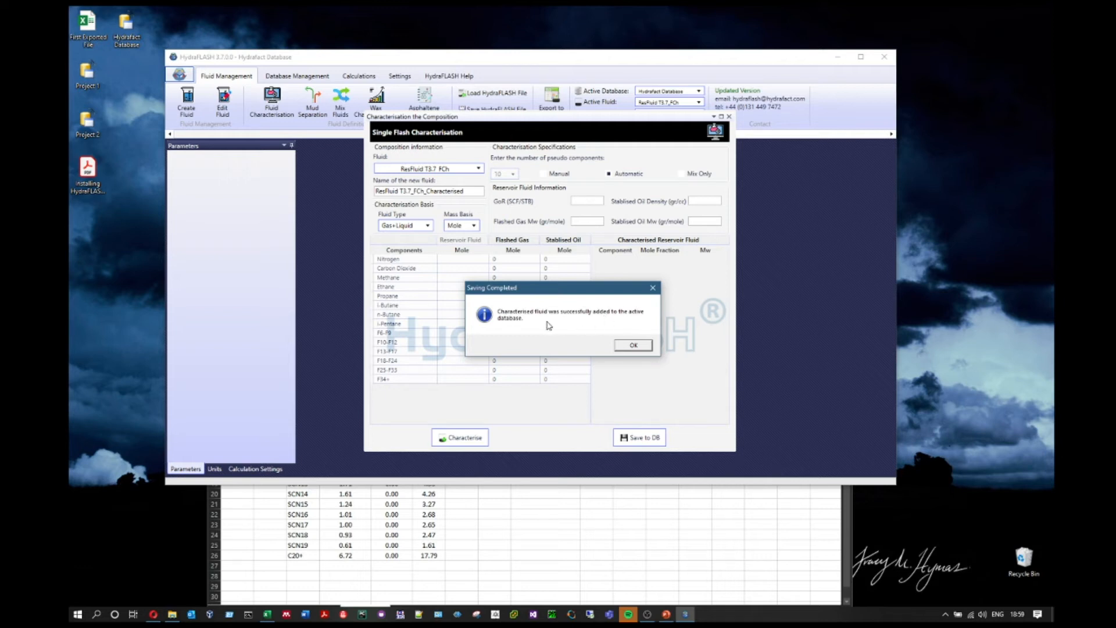
pyautogui.click(637, 345)
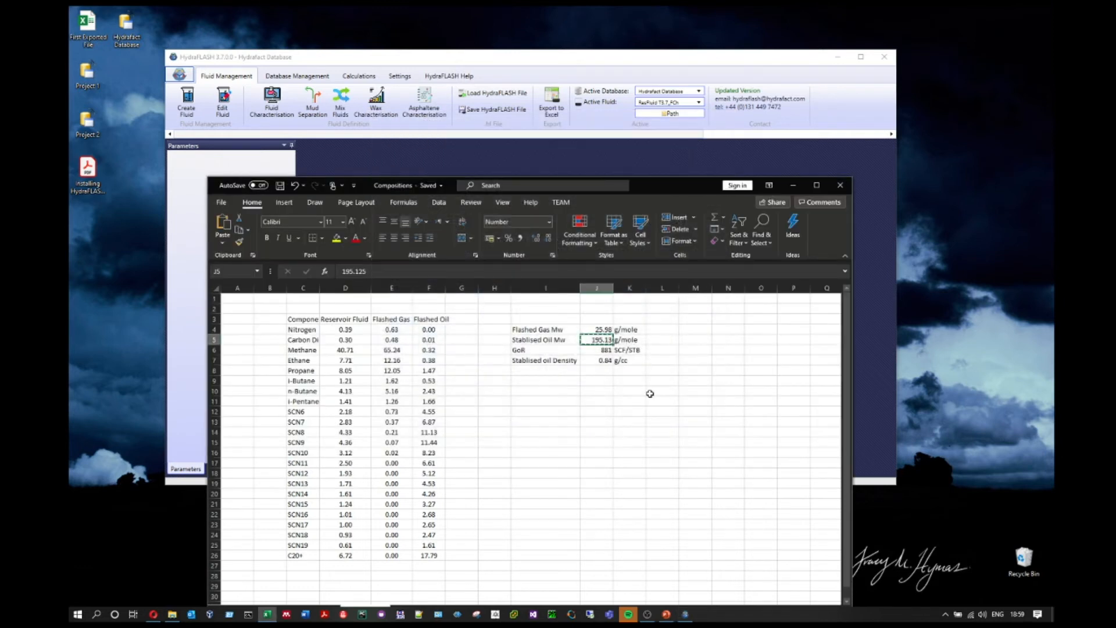
pyautogui.click(797, 189)
pyautogui.click(687, 103)
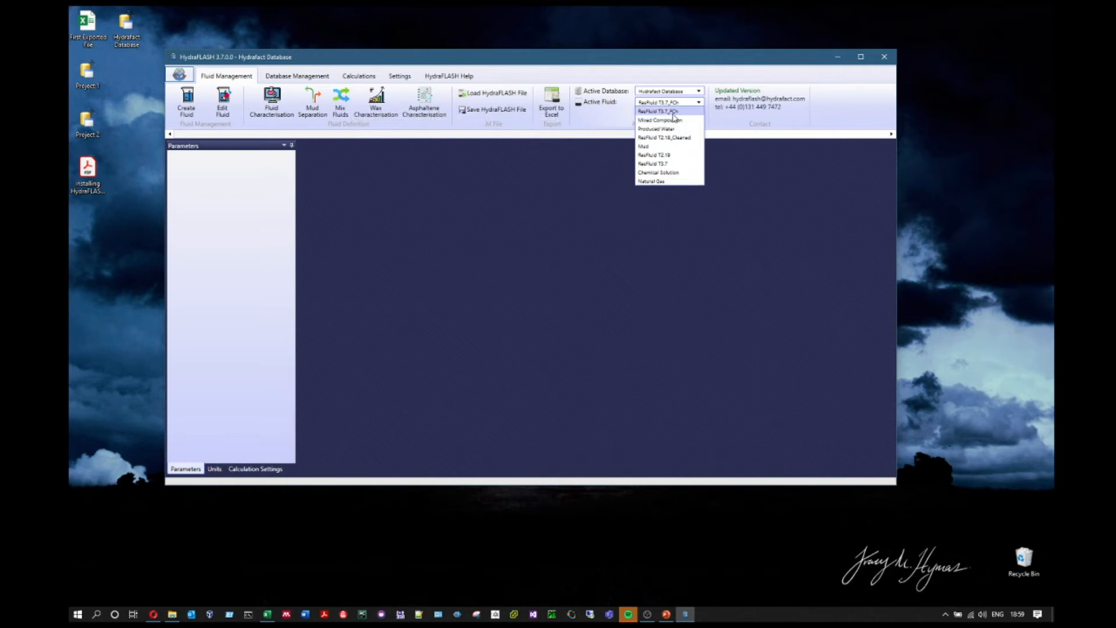
# Step: Keep ResFluid T3.7_FCh active and open the Wax Characterisation form
pyautogui.click(448, 227)
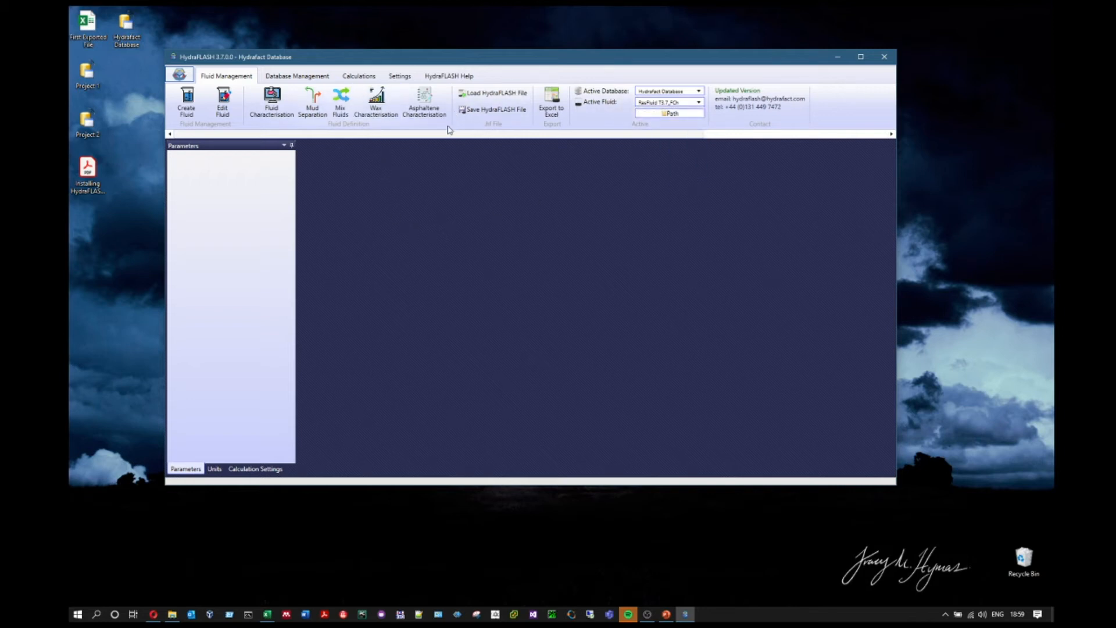
pyautogui.click(384, 115)
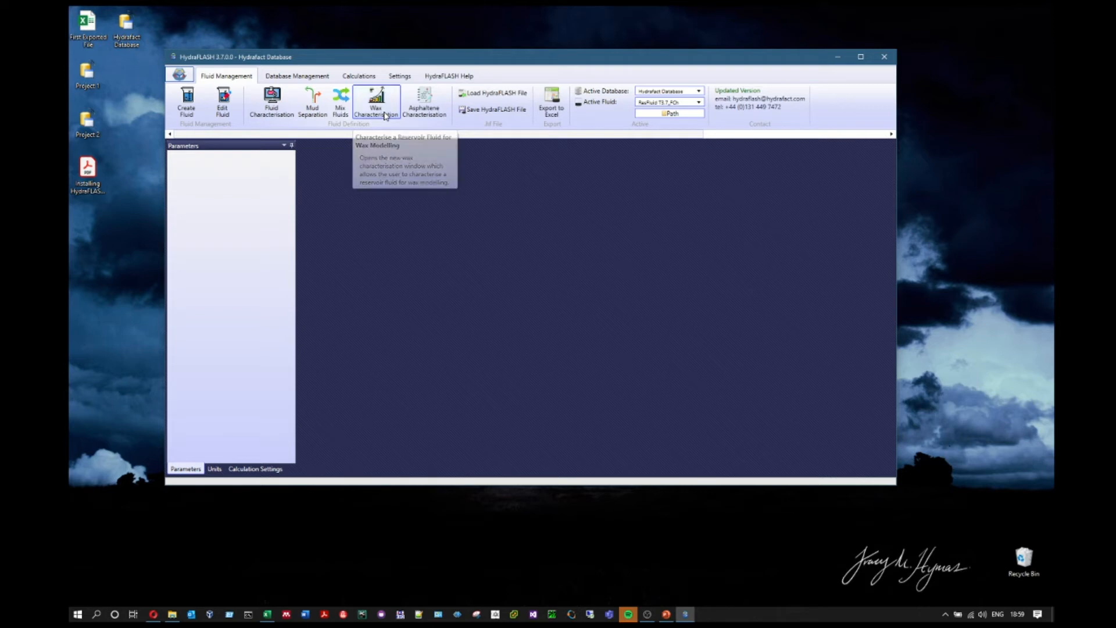
pyautogui.moveTo(622, 145); pyautogui.dragTo(624, 106)
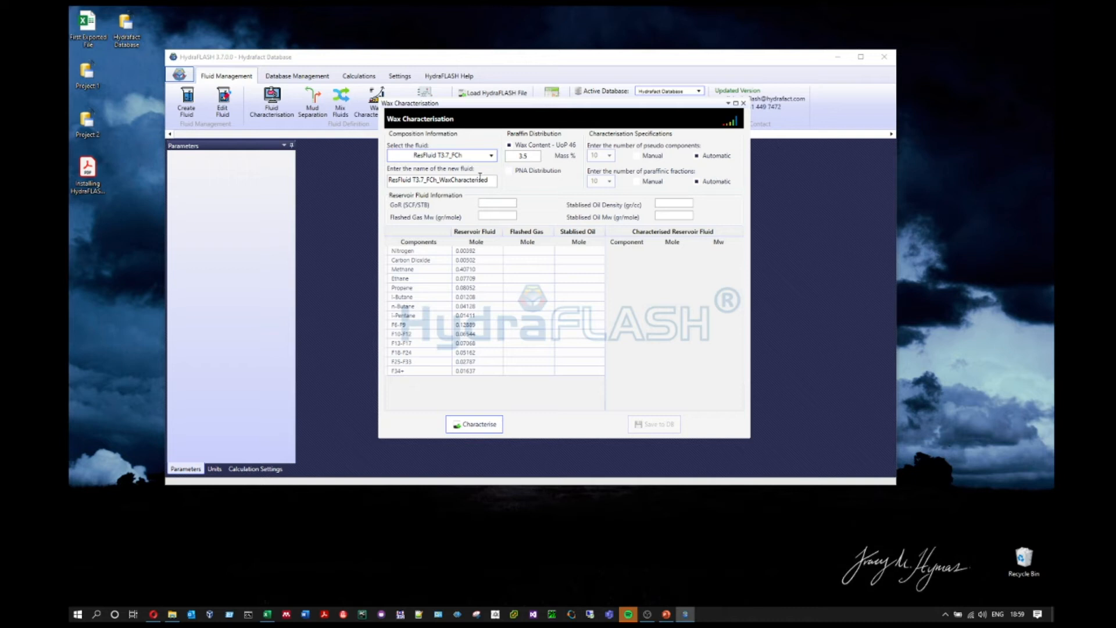
pyautogui.click(743, 103)
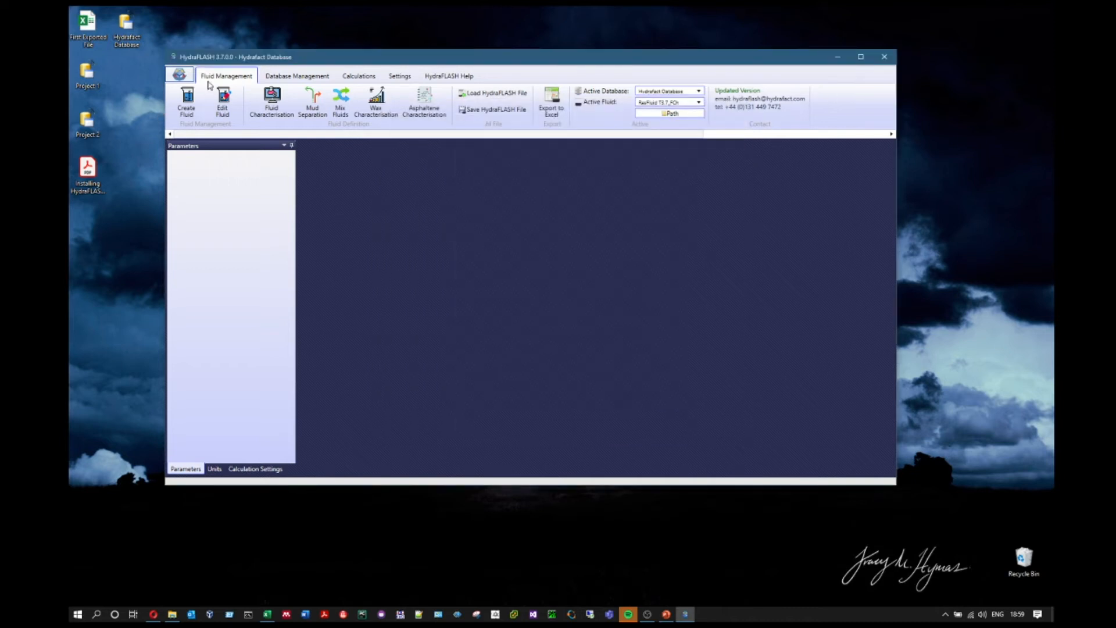
pyautogui.click(376, 100)
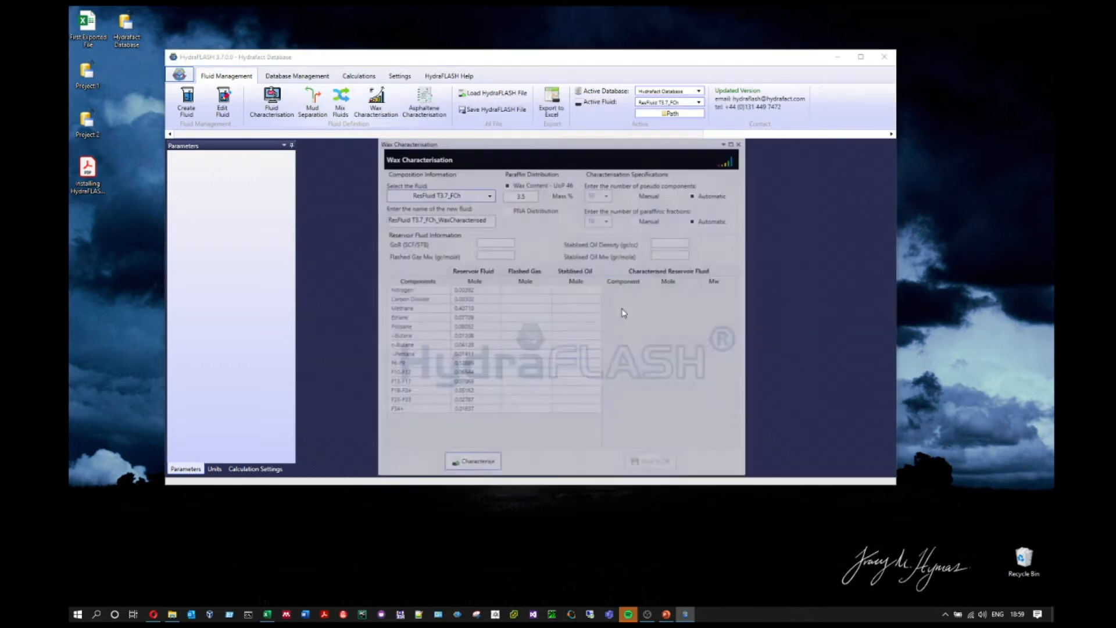
pyautogui.moveTo(600, 143); pyautogui.dragTo(595, 109)
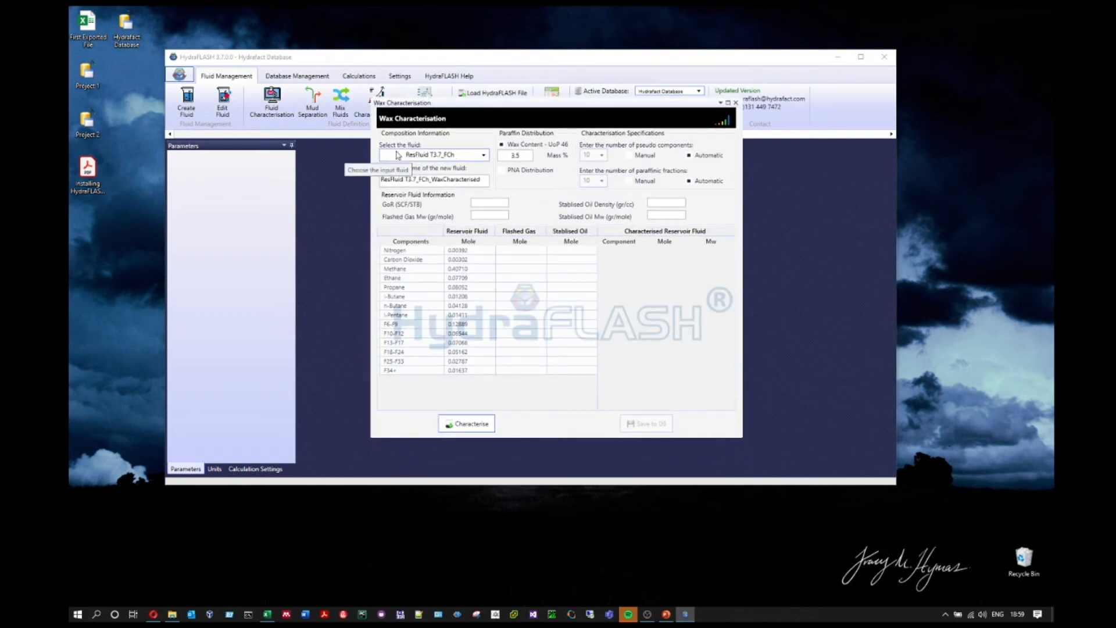
# Step: Select ResFluid T3.7 as the input fluid and set the pseudo-component count to Manual
pyautogui.click(476, 155)
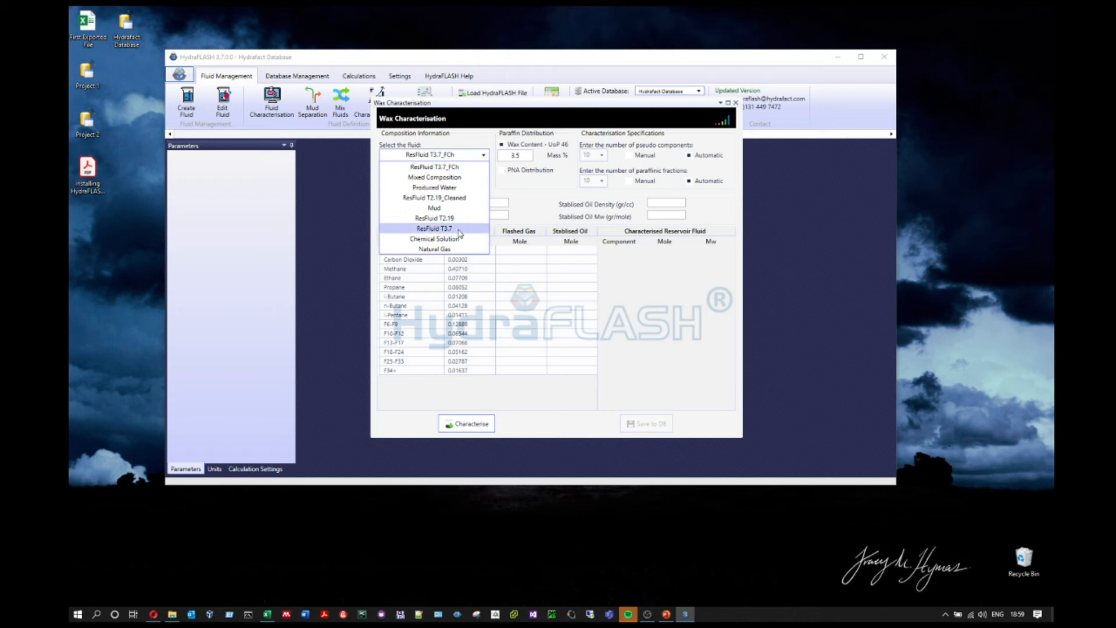
pyautogui.click(459, 230)
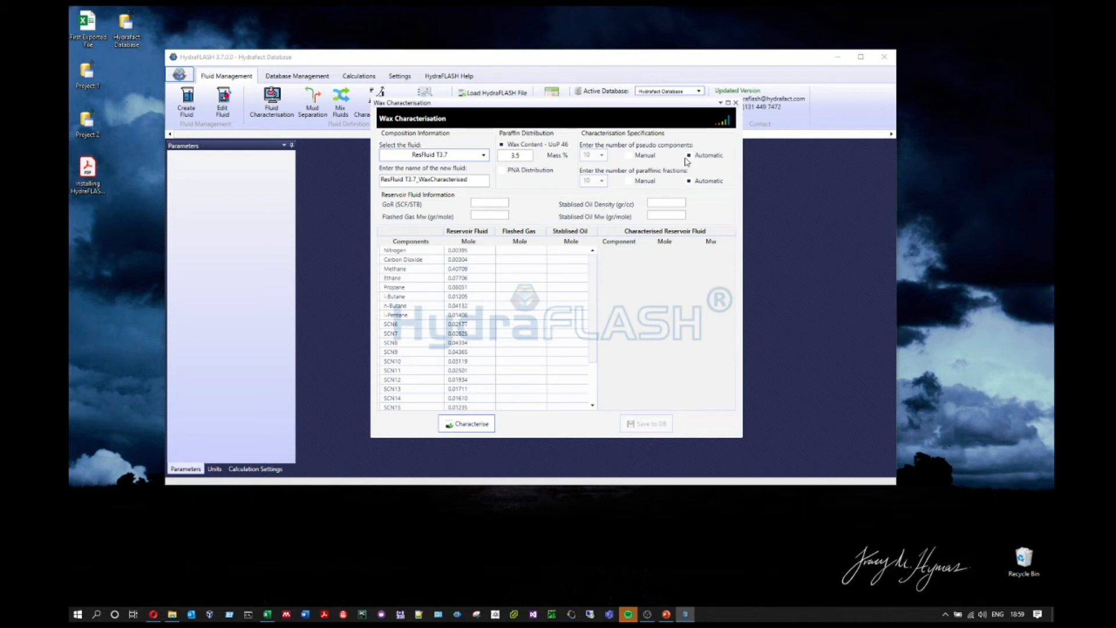
pyautogui.click(629, 156)
pyautogui.click(688, 155)
pyautogui.click(629, 181)
pyautogui.click(688, 181)
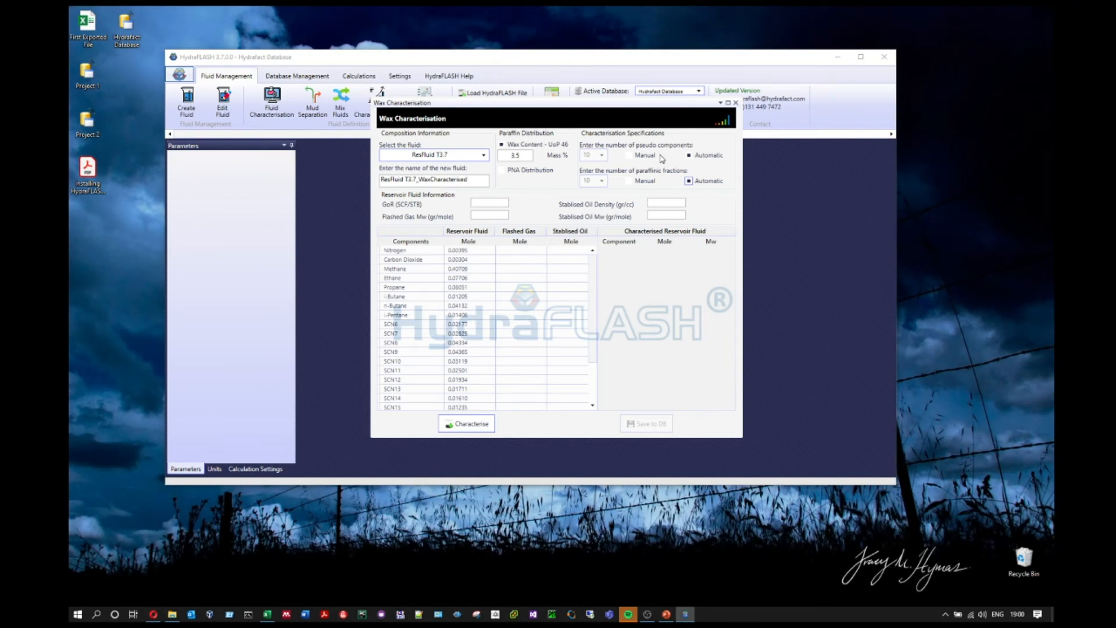
pyautogui.click(637, 159)
# Step: Paste the flashed gas and stabilised oil mole % values from Excel E4:F26 into the table
pyautogui.click(267, 613)
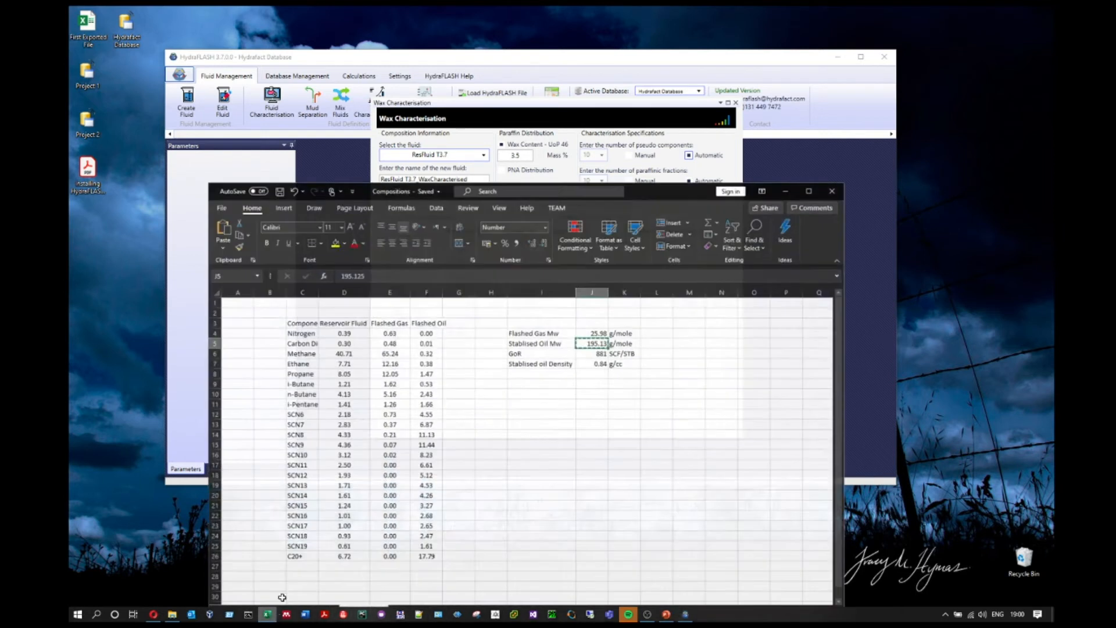
pyautogui.moveTo(386, 327); pyautogui.dragTo(433, 552)
pyautogui.hotkey('ctrl', 'c')
pyautogui.click(647, 124)
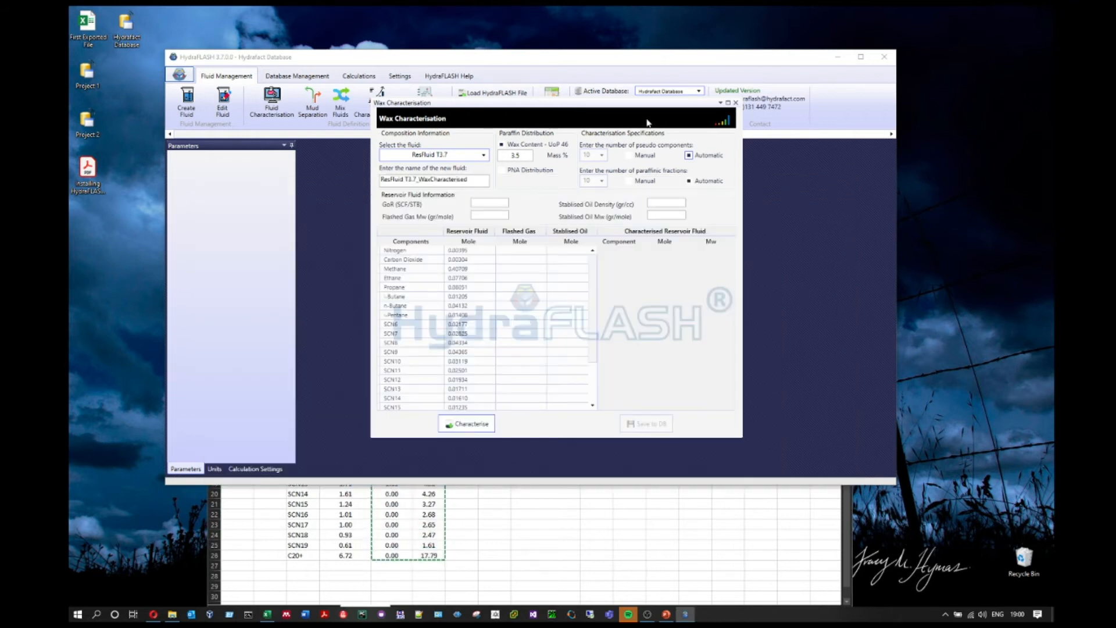
pyautogui.rightClick(421, 250)
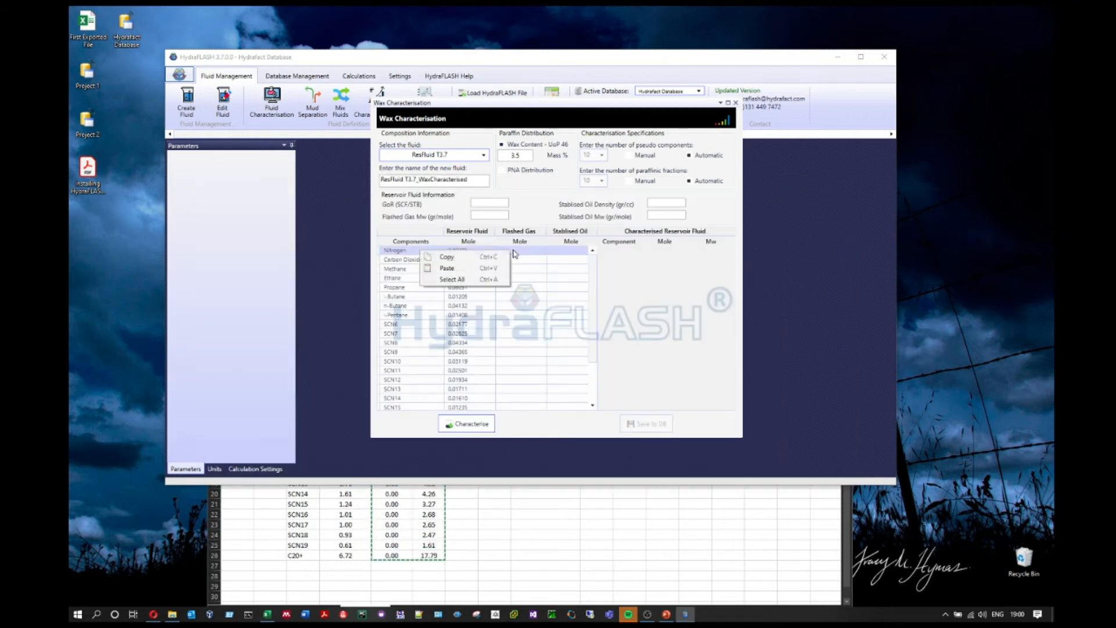
pyautogui.click(484, 269)
# Step: Enter GoR 881 and the flashed gas Mw 25.98 from J4
pyautogui.click(481, 201)
pyautogui.write('881')
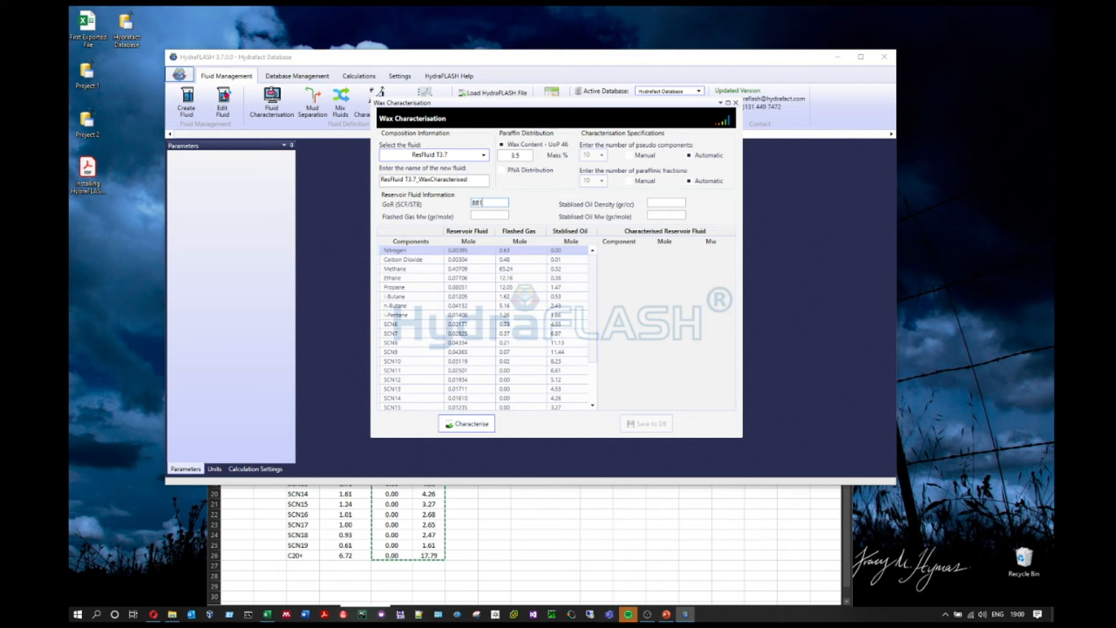
pyautogui.press('Tab')
pyautogui.click(610, 514)
pyautogui.click(596, 329)
pyautogui.hotkey('ctrl', 'c')
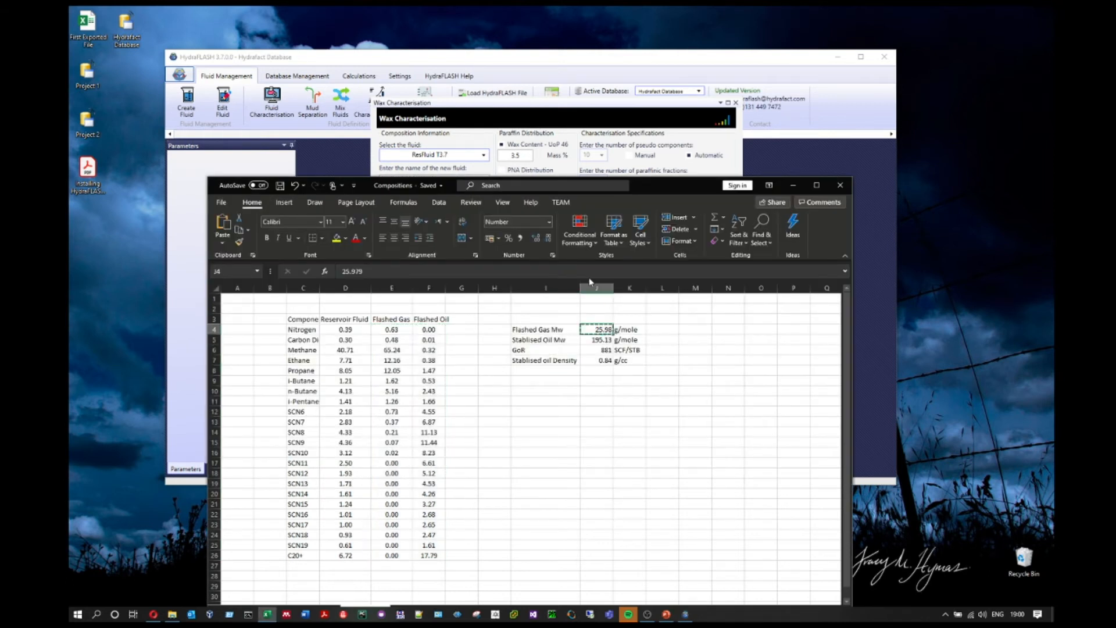
pyautogui.click(566, 110)
pyautogui.hotkey('ctrl', 'v')
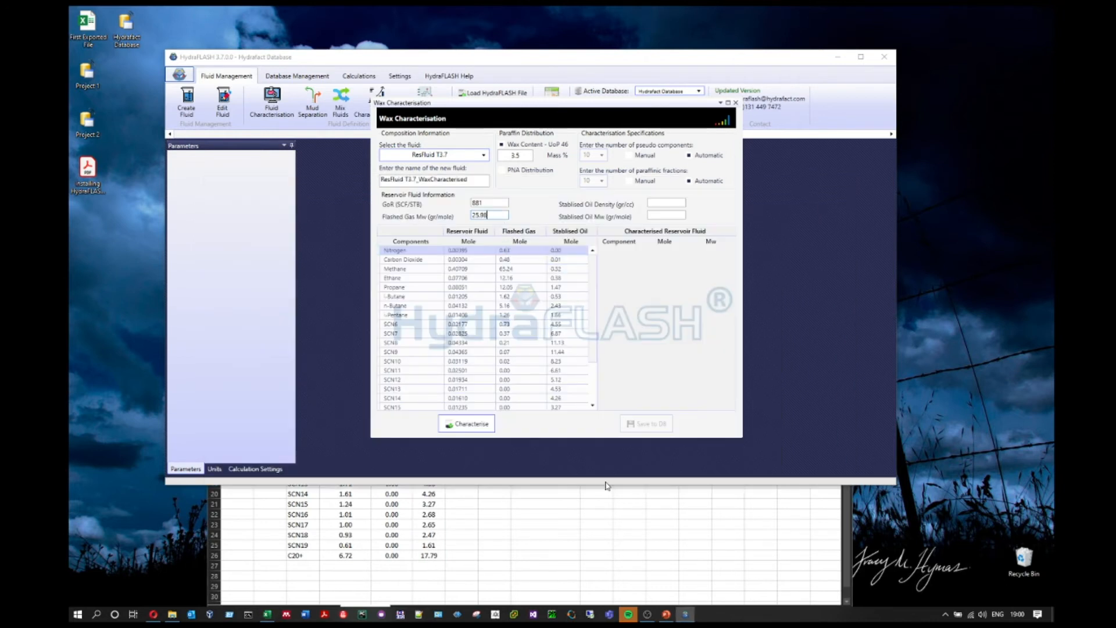
# Step: Fill in oil density 0.84 from J7 and stabilised oil Mw 195.13 from J5
pyautogui.click(620, 514)
pyautogui.click(603, 359)
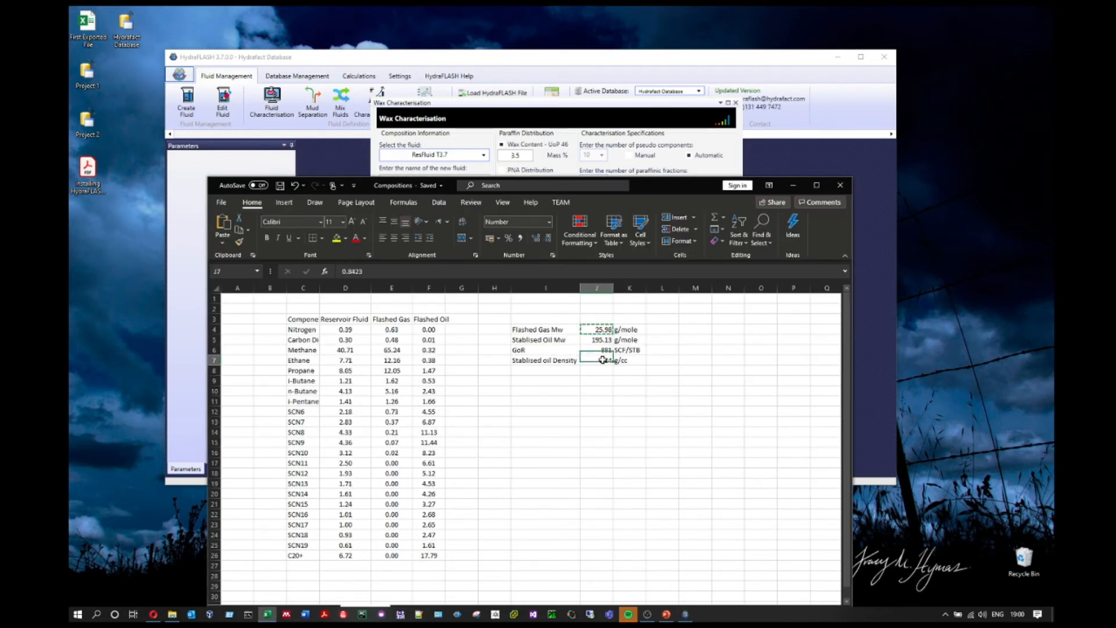
pyautogui.hotkey('ctrl', 'c')
pyautogui.click(655, 135)
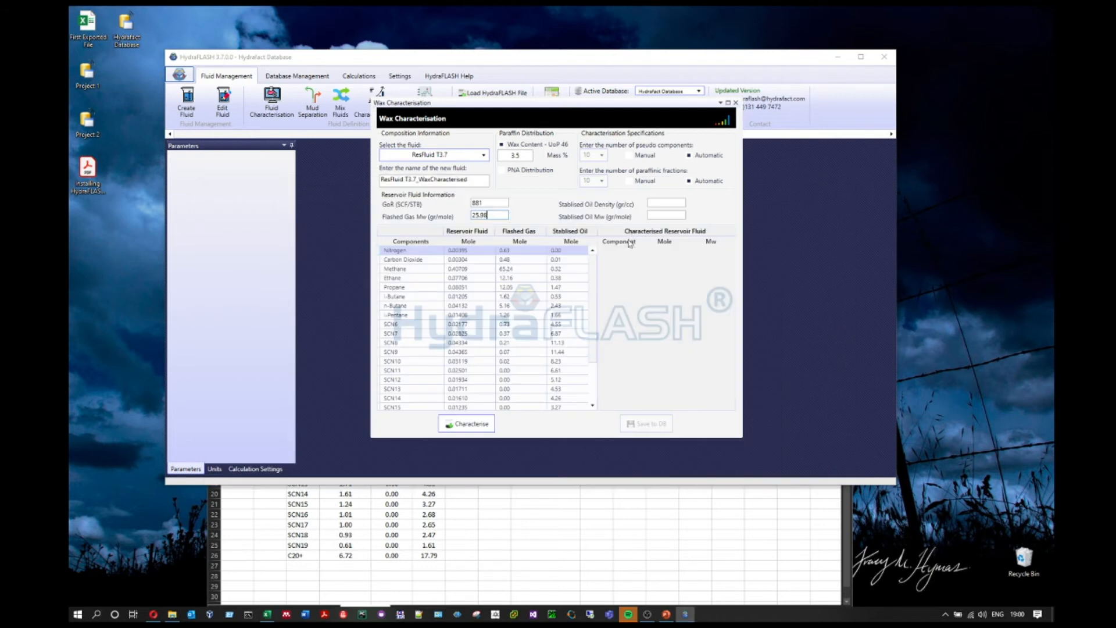
pyautogui.hotkey('ctrl', 'v')
pyautogui.click(548, 528)
pyautogui.click(599, 339)
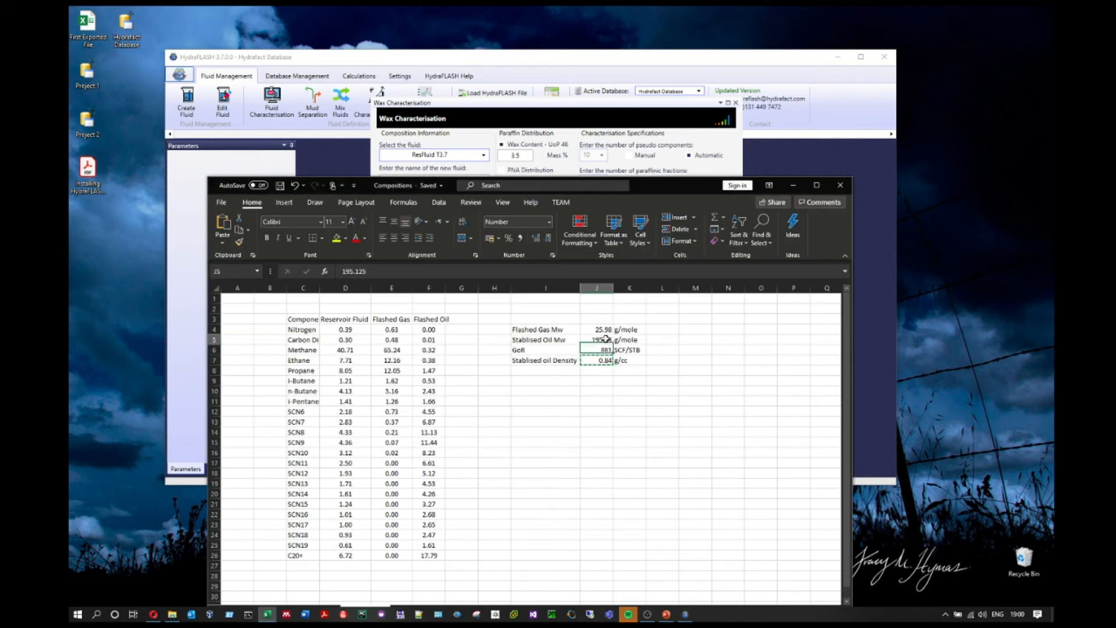
pyautogui.hotkey('ctrl', 'c')
pyautogui.click(615, 140)
pyautogui.click(669, 216)
pyautogui.hotkey('ctrl', 'v')
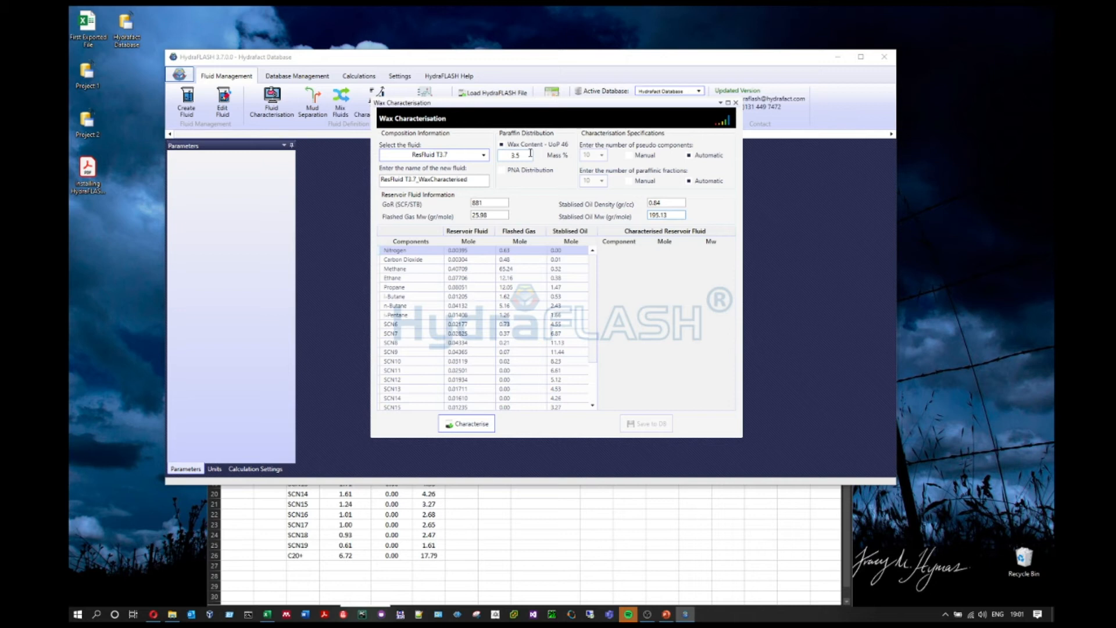
# Step: Replace the 3.5 mass % wax content with 81.9 and choose PNA Distribution
pyautogui.doubleClick(512, 155)
pyautogui.write('8')
pyautogui.write('1')
pyautogui.write('.9')
pyautogui.click(533, 173)
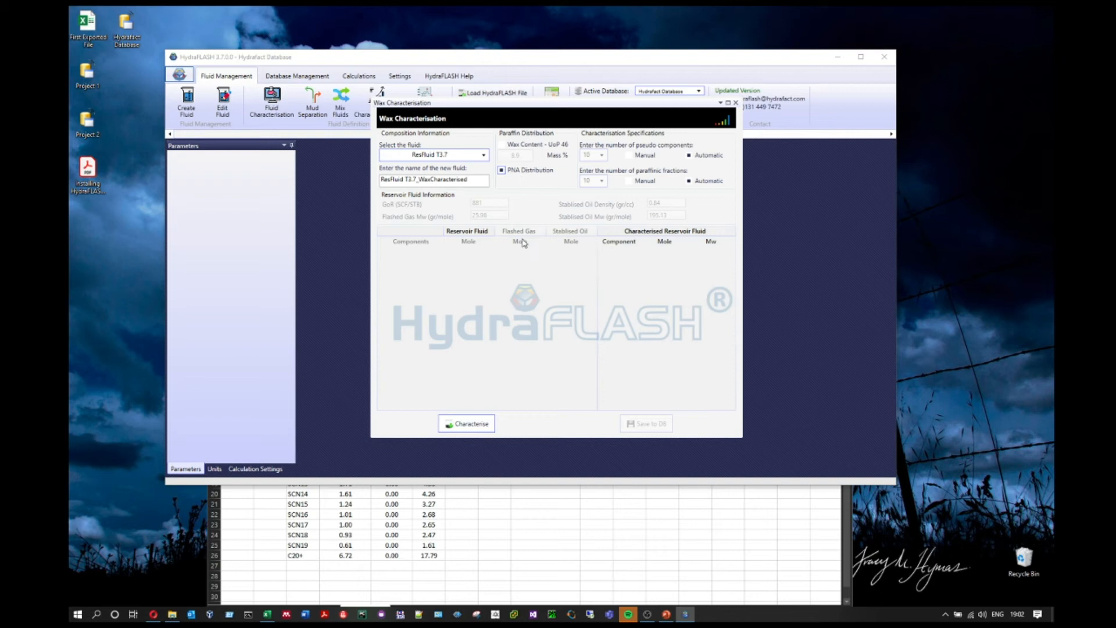
# Step: Characterise with PNA Distribution, review the results, then return to Wax Content – UoP 46 at 8.9 mass %
pyautogui.click(474, 424)
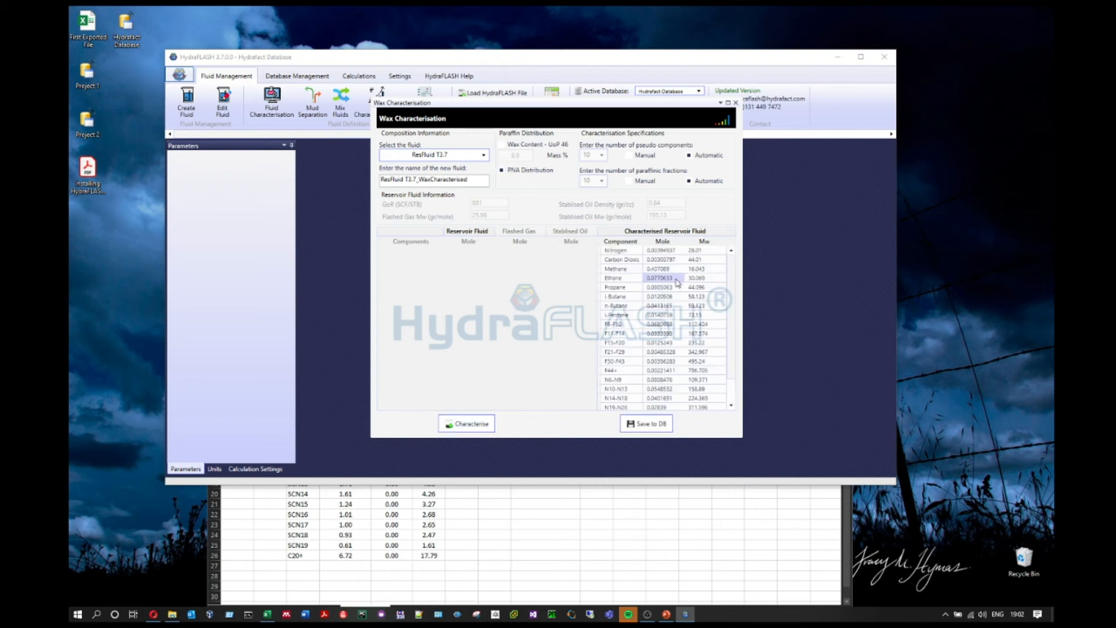
pyautogui.scroll(-1, 685, 394)
pyautogui.scroll(1, 685, 395)
pyautogui.click(511, 147)
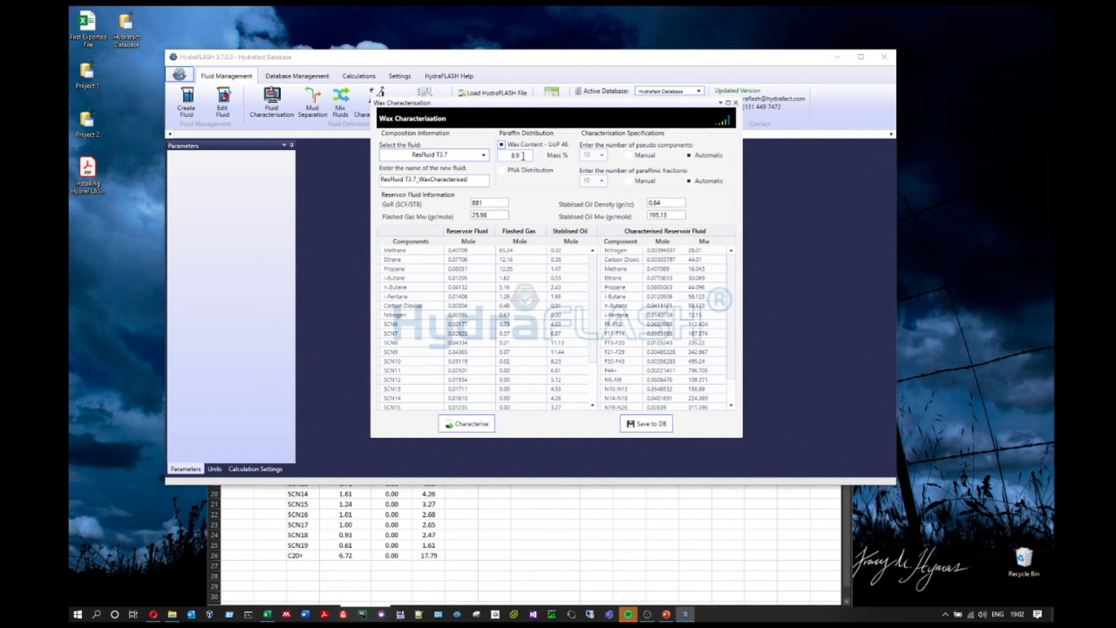
pyautogui.moveTo(523, 156); pyautogui.dragTo(507, 156)
# Step: Characterise ResFluid T3.7 with 8.9 mass % wax and scan the full characterised table
pyautogui.click(474, 424)
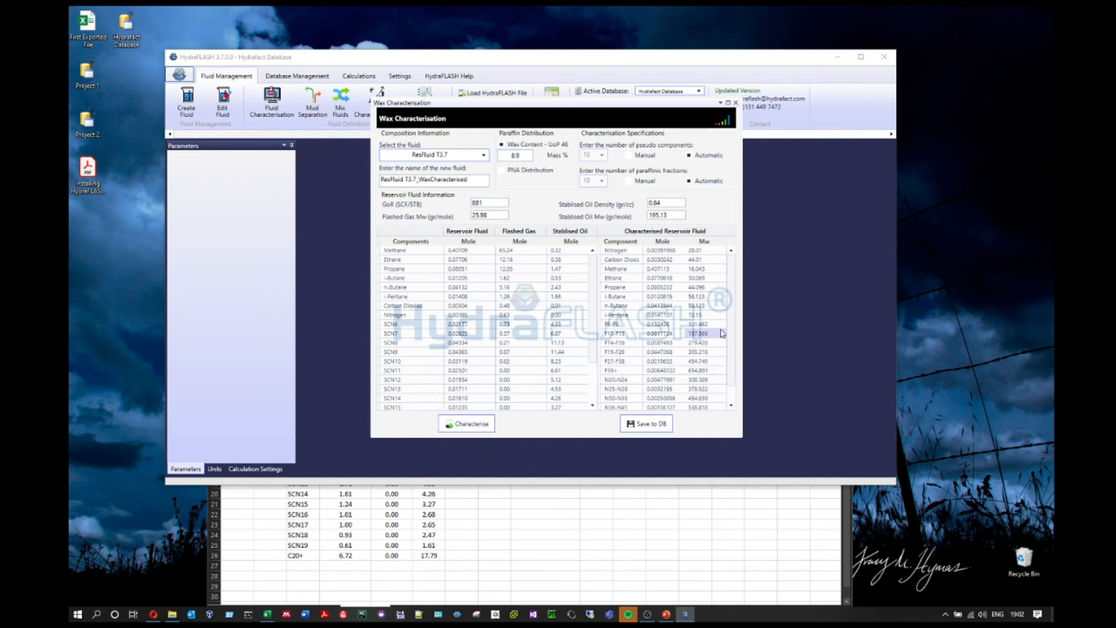
pyautogui.scroll(-1, 732, 343)
pyautogui.scroll(1, 732, 343)
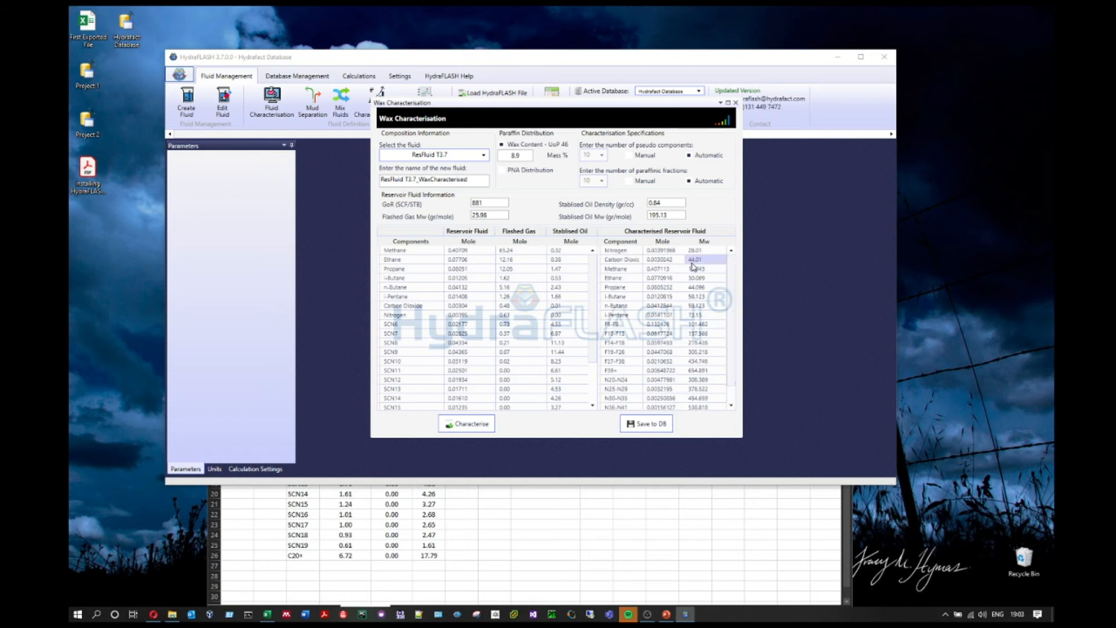
pyautogui.moveTo(635, 252); pyautogui.dragTo(700, 406)
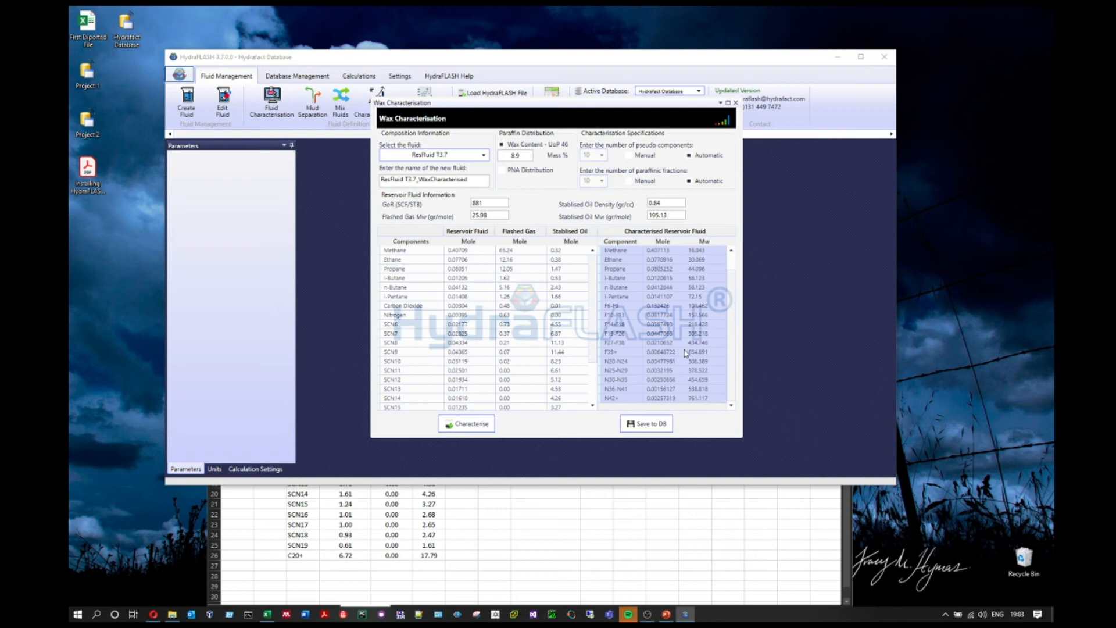
pyautogui.scroll(1, 683, 340)
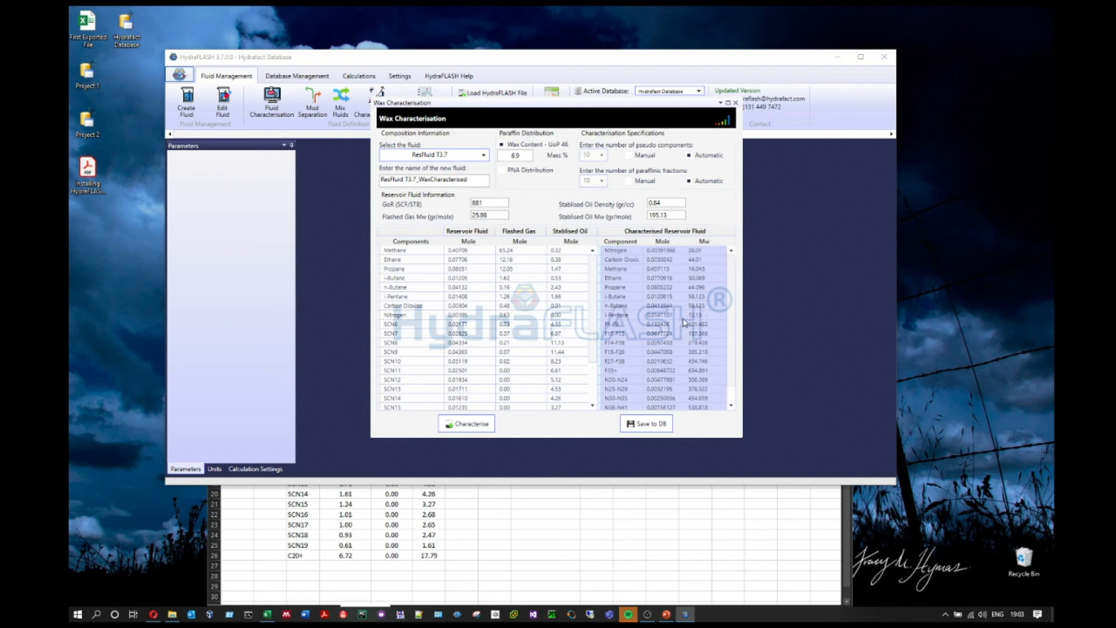
pyautogui.click(622, 316)
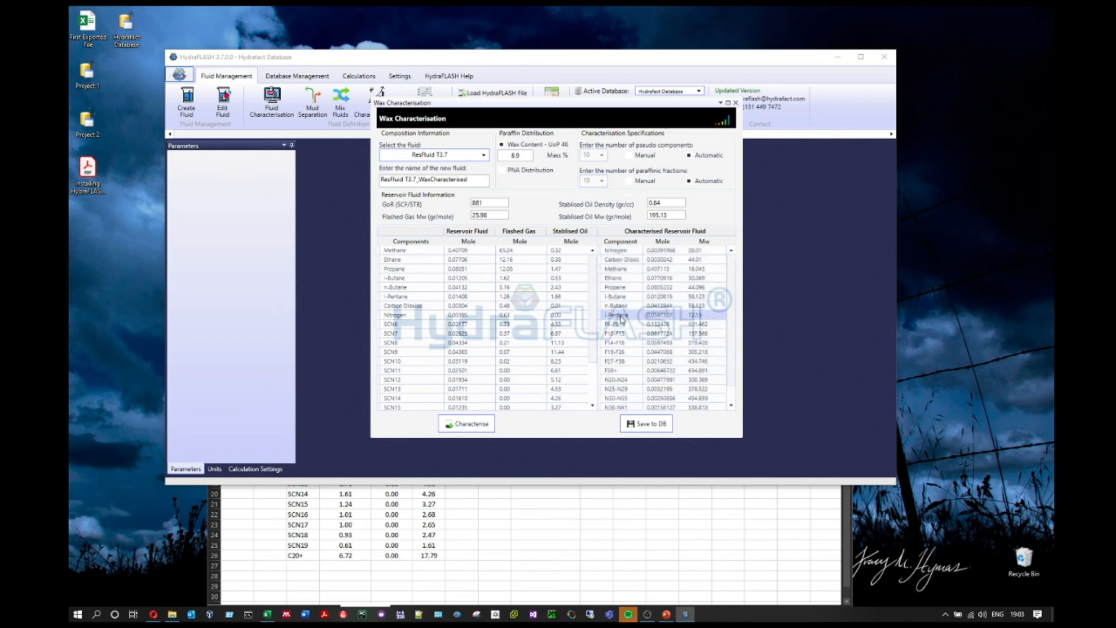
# Step: Inspect the light component rows from Nitrogen and Carbon Dioxide through i-Pentane
pyautogui.click(634, 254)
pyautogui.click(634, 261)
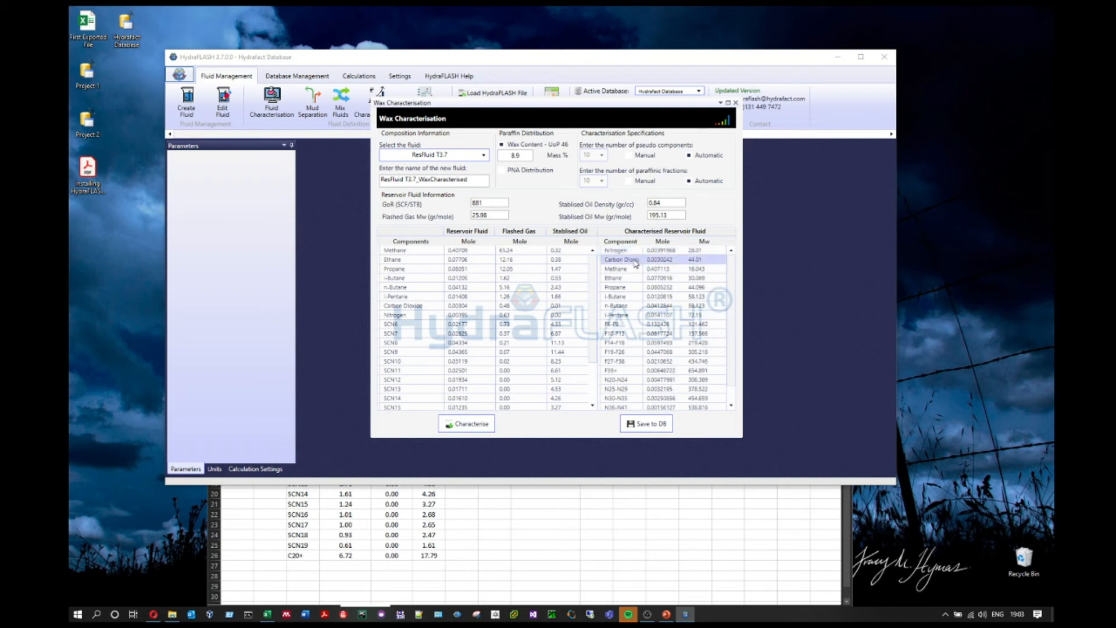
pyautogui.click(635, 270)
pyautogui.click(634, 279)
pyautogui.click(636, 287)
pyautogui.click(635, 297)
pyautogui.click(638, 316)
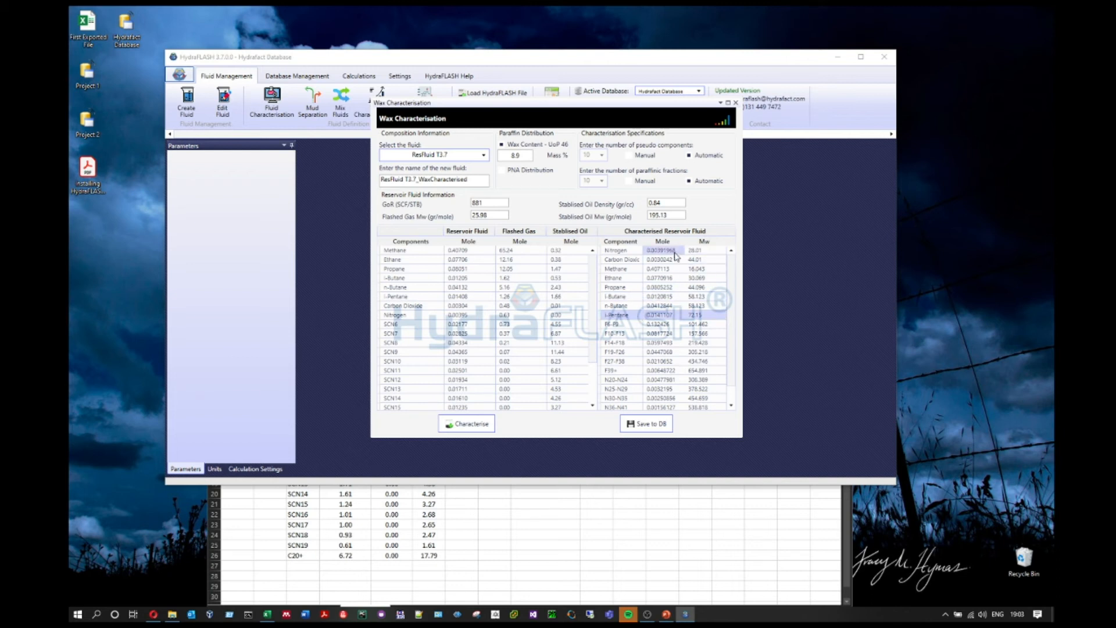
# Step: Select the F6-F9 through F39+ pseudo-fraction rows, ending on F6-F9
pyautogui.moveTo(619, 324); pyautogui.dragTo(731, 368)
pyautogui.moveTo(621, 362); pyautogui.dragTo(689, 402)
pyautogui.moveTo(620, 306); pyautogui.dragTo(686, 352)
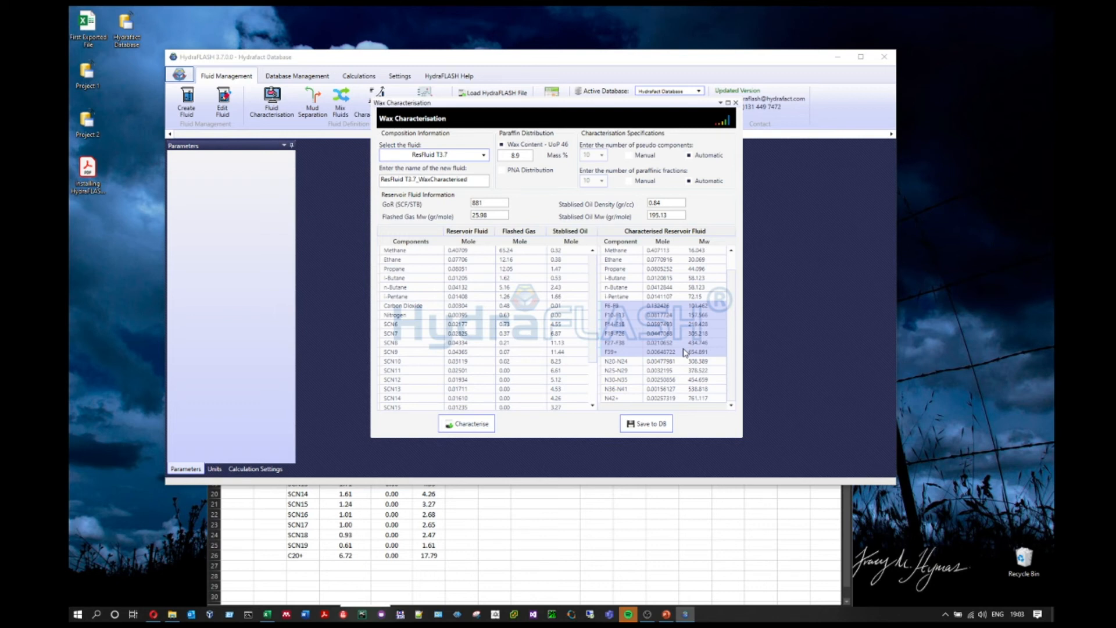
pyautogui.click(616, 307)
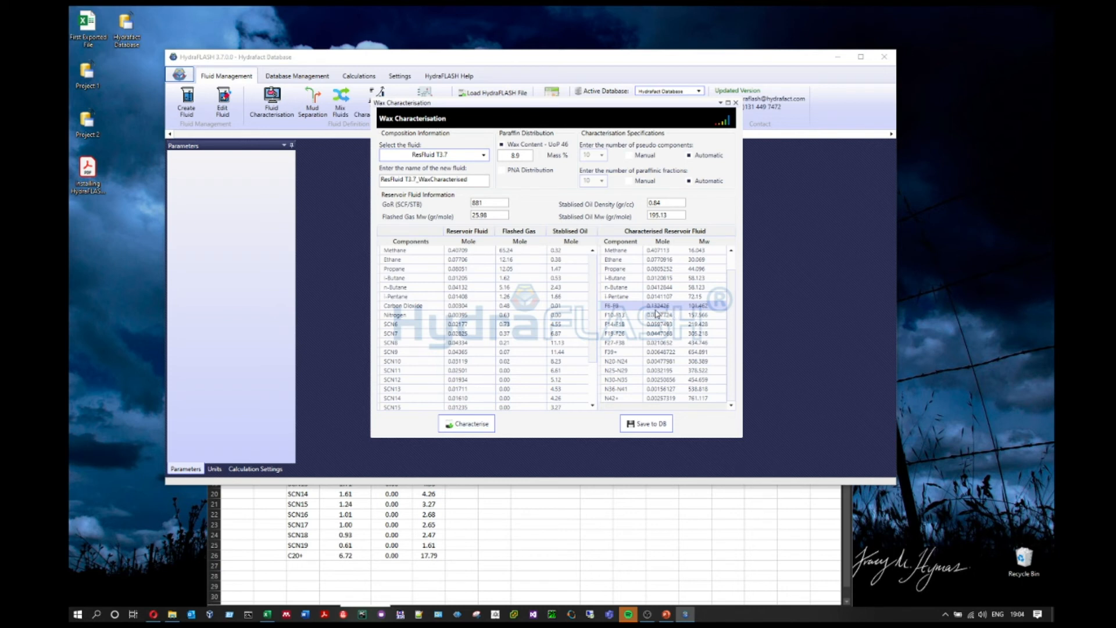
# Step: Review the F39+ row and the paraffinic N20-N24 through N42+ fractions
pyautogui.click(616, 353)
pyautogui.click(689, 352)
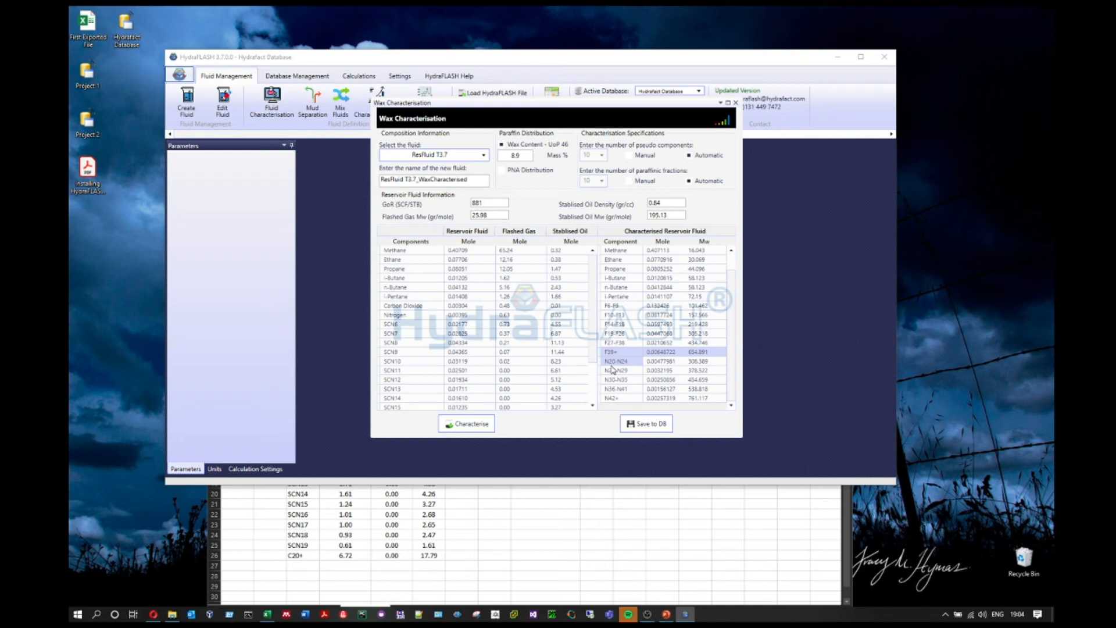
pyautogui.click(668, 363)
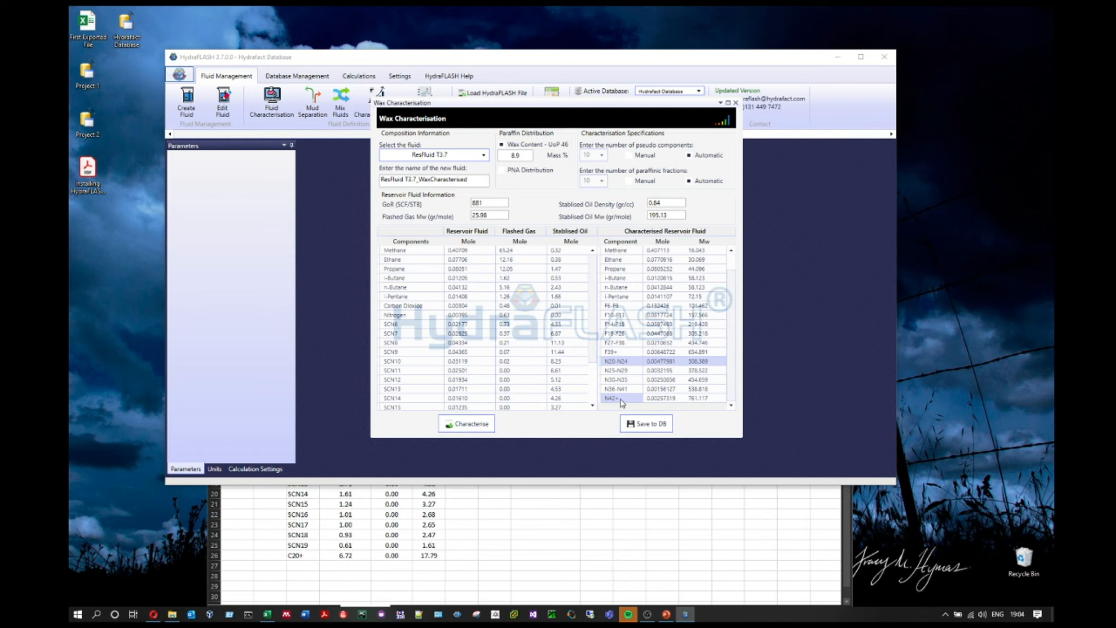
pyautogui.click(670, 398)
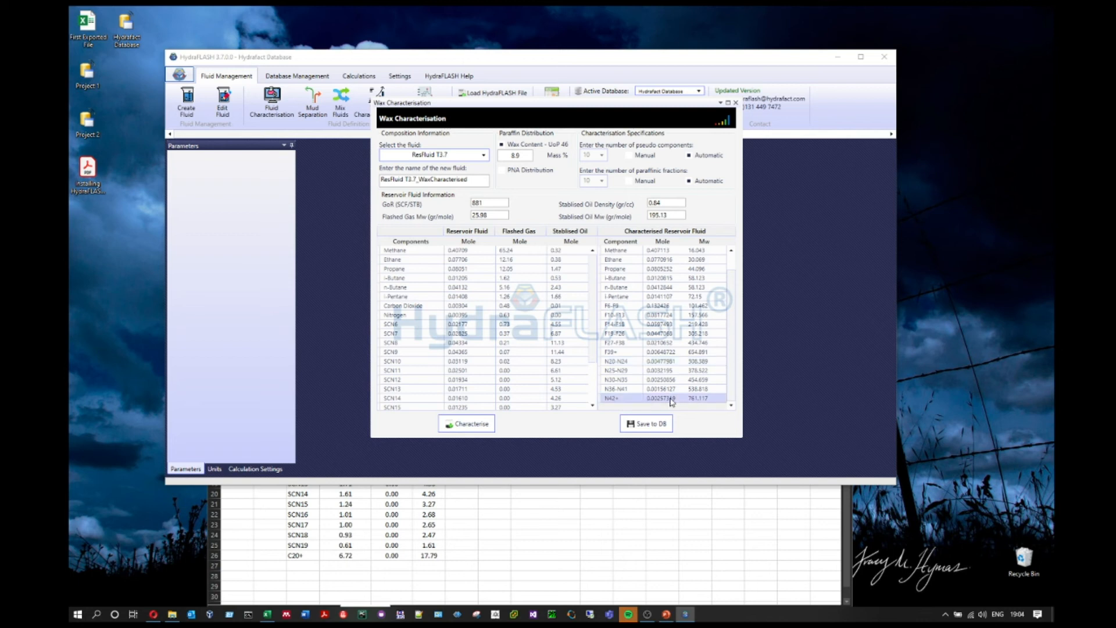
pyautogui.moveTo(669, 361); pyautogui.dragTo(708, 400)
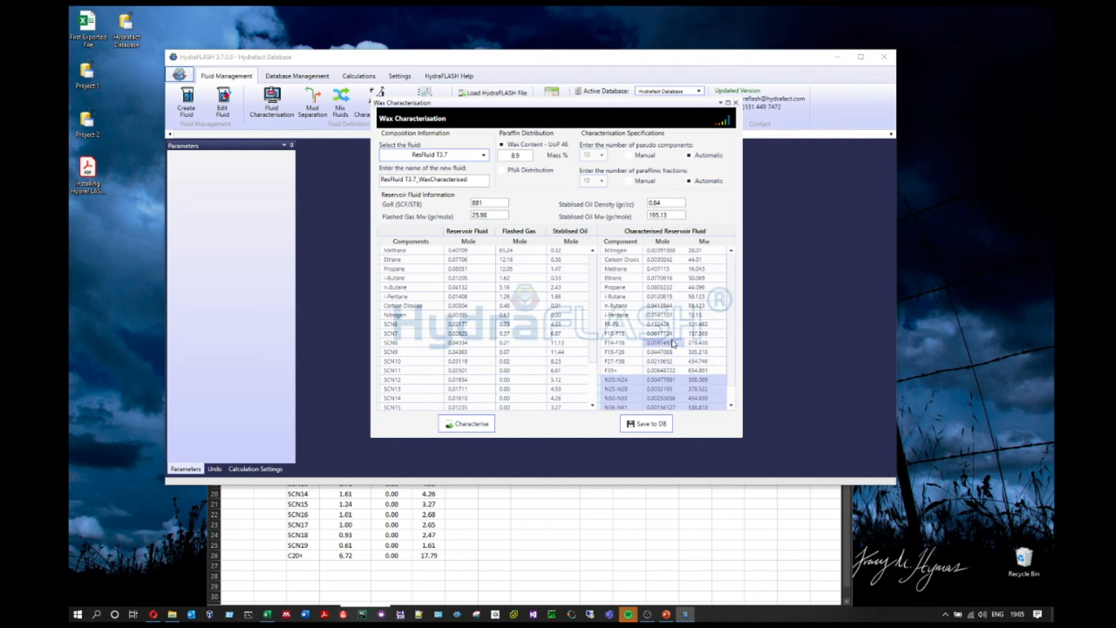
# Step: Check the F10-F13, Ethane to F14-F18, and F27-F38 rows
pyautogui.click(662, 314)
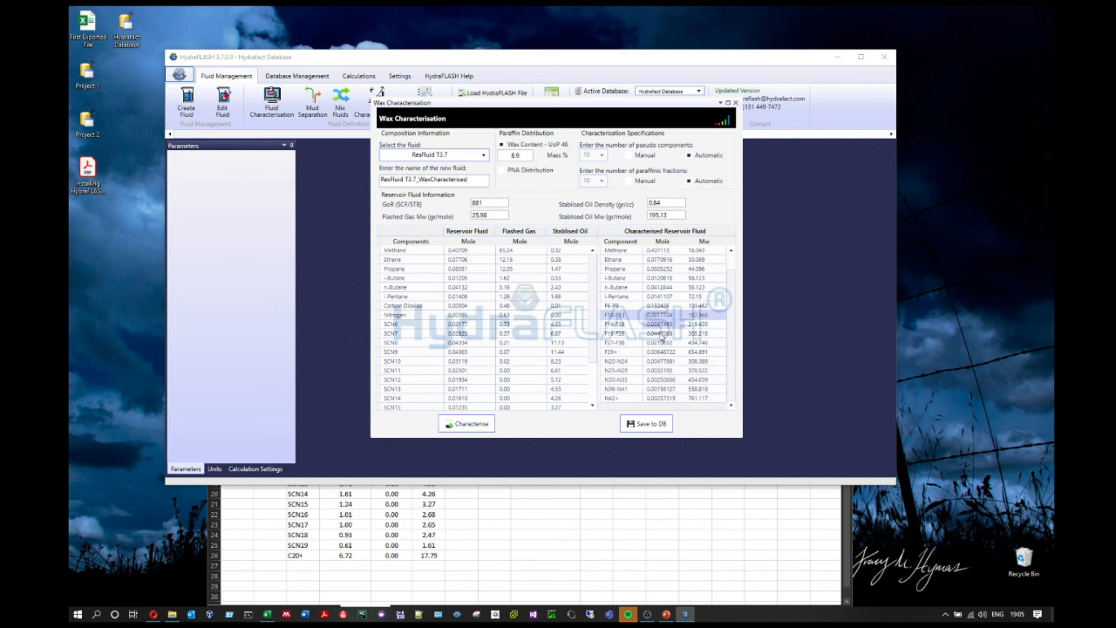
pyautogui.moveTo(634, 265); pyautogui.dragTo(681, 331)
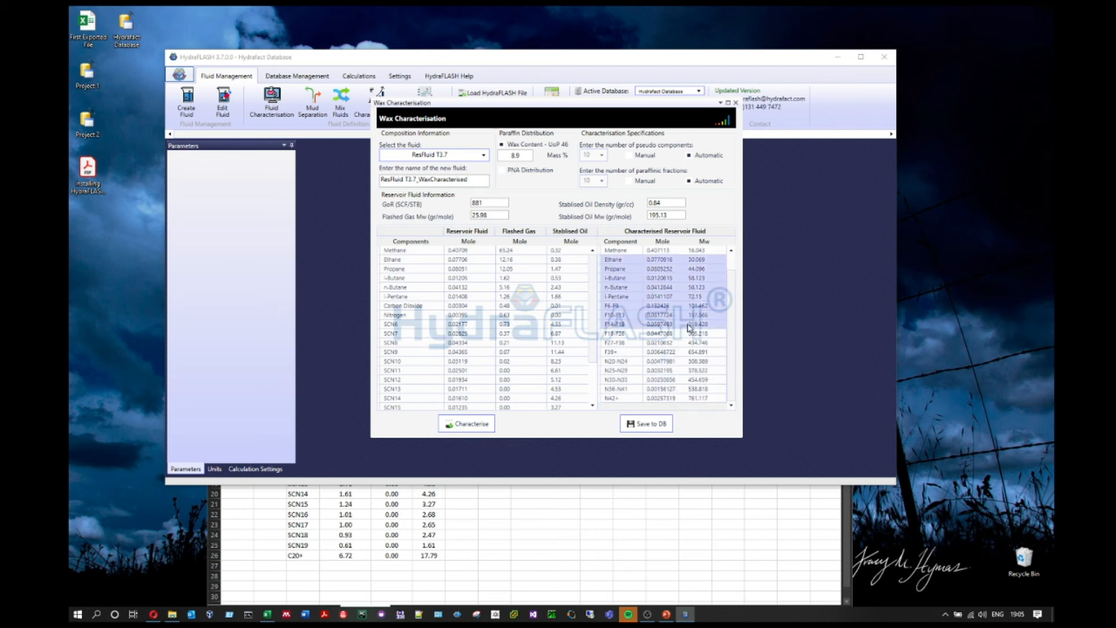
pyautogui.click(674, 342)
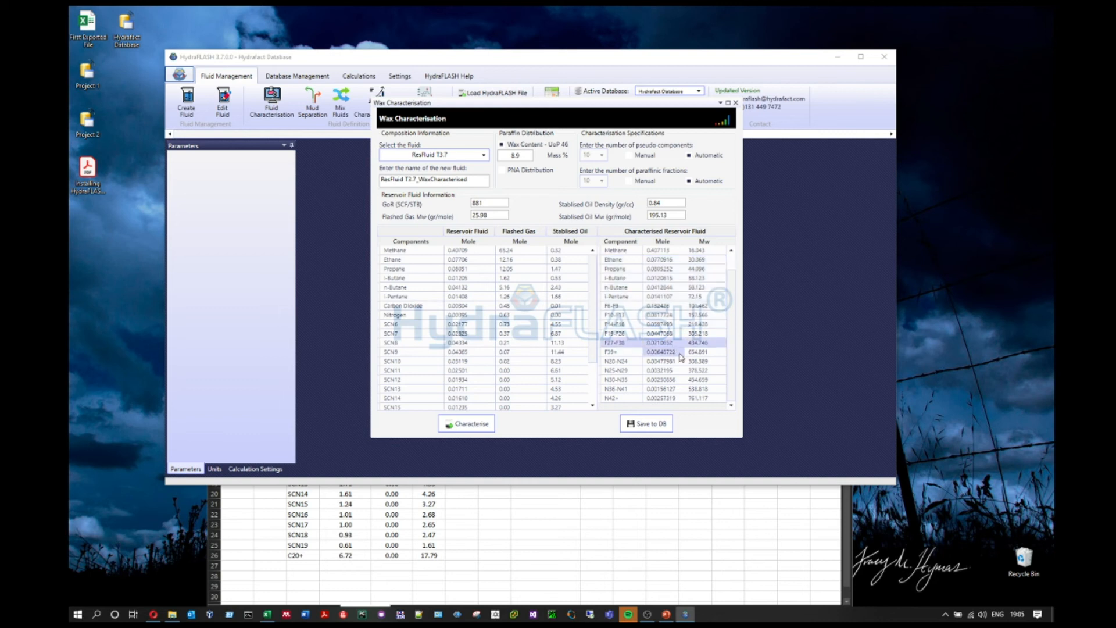
pyautogui.scroll(1, 675, 357)
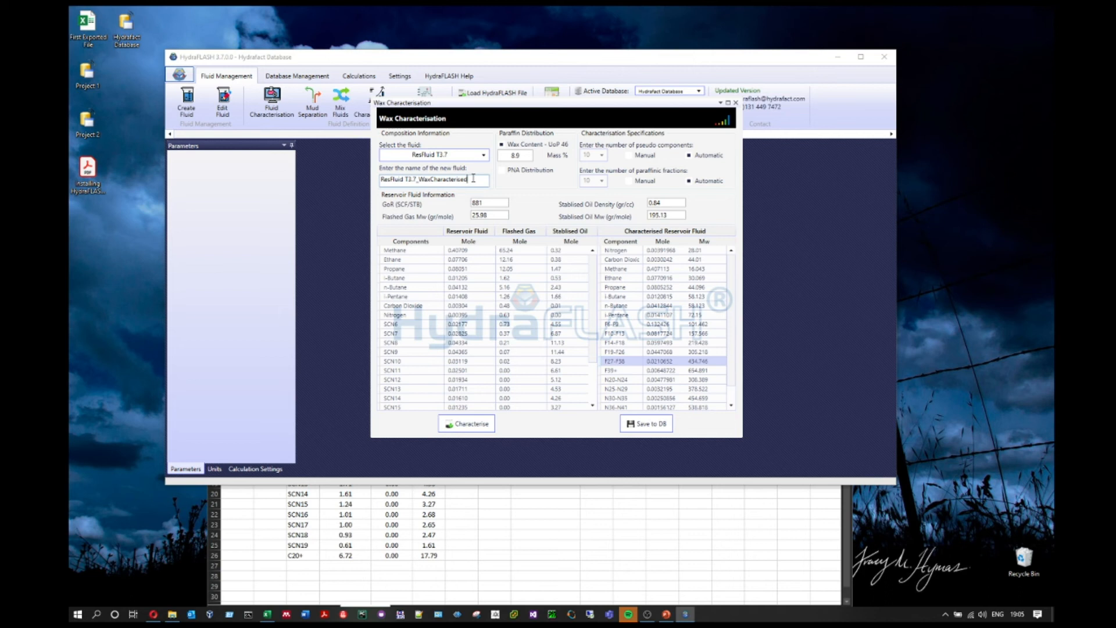
# Step: Rename the fluid ResFluid T3.7_WaxCh, save it to the database and acknowledge completion
pyautogui.press('BackSpace')
pyautogui.press('BackSpace')
pyautogui.press('BackSpace')
pyautogui.press('BackSpace')
pyautogui.press('BackSpace')
pyautogui.press('BackSpace')
pyautogui.press('BackSpace')
pyautogui.press('BackSpace')
pyautogui.press('BackSpace')
pyautogui.press('BackSpace')
pyautogui.press('BackSpace')
pyautogui.click(658, 424)
pyautogui.click(643, 351)
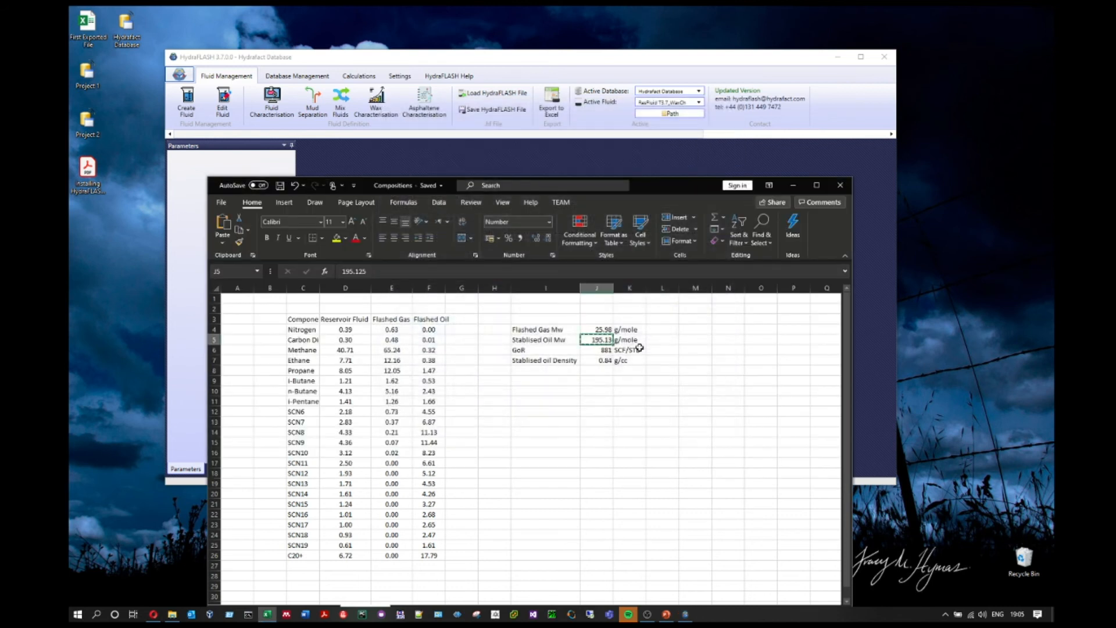
# Step: Confirm ResFluid T3.7_WaxCh is the active fluid and launch Asphaltene (SARA) Characterisation
pyautogui.click(774, 186)
pyautogui.click(675, 103)
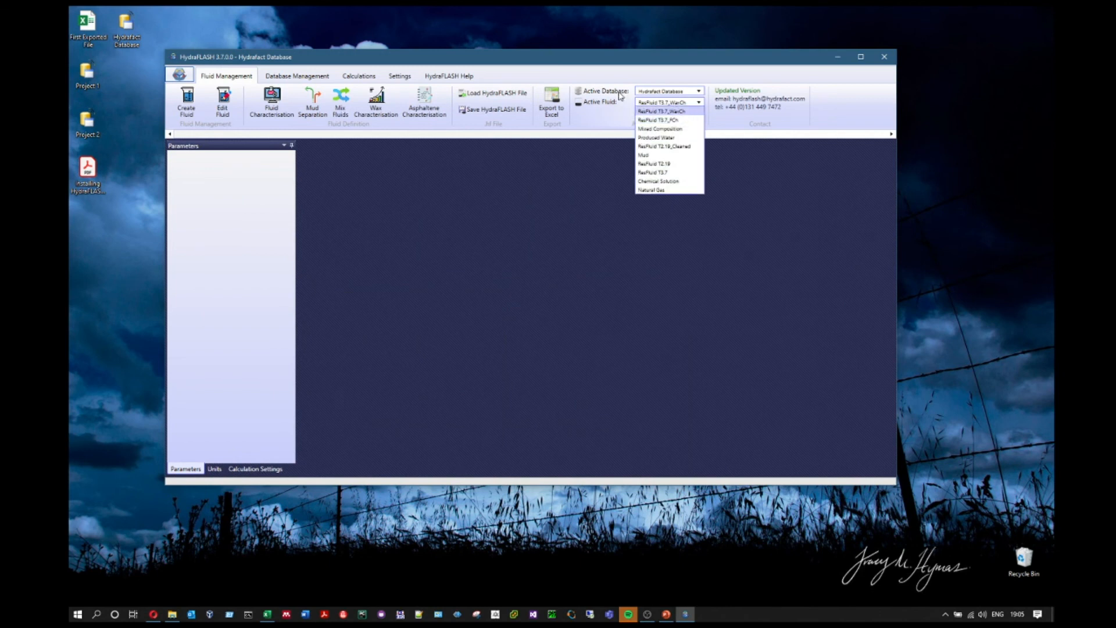
pyautogui.click(673, 94)
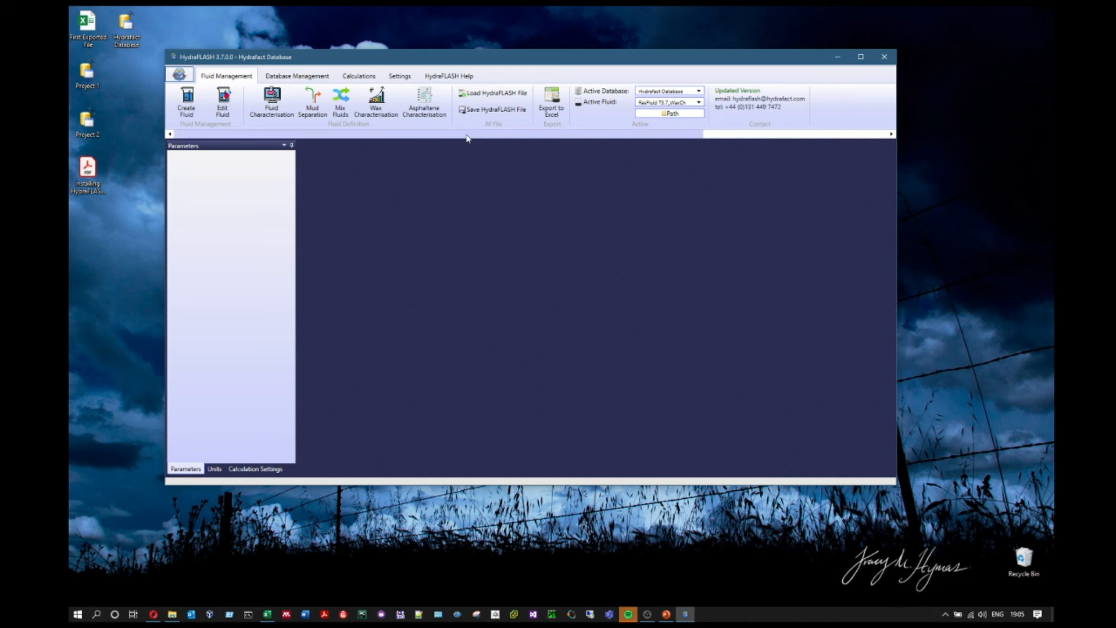
pyautogui.click(437, 115)
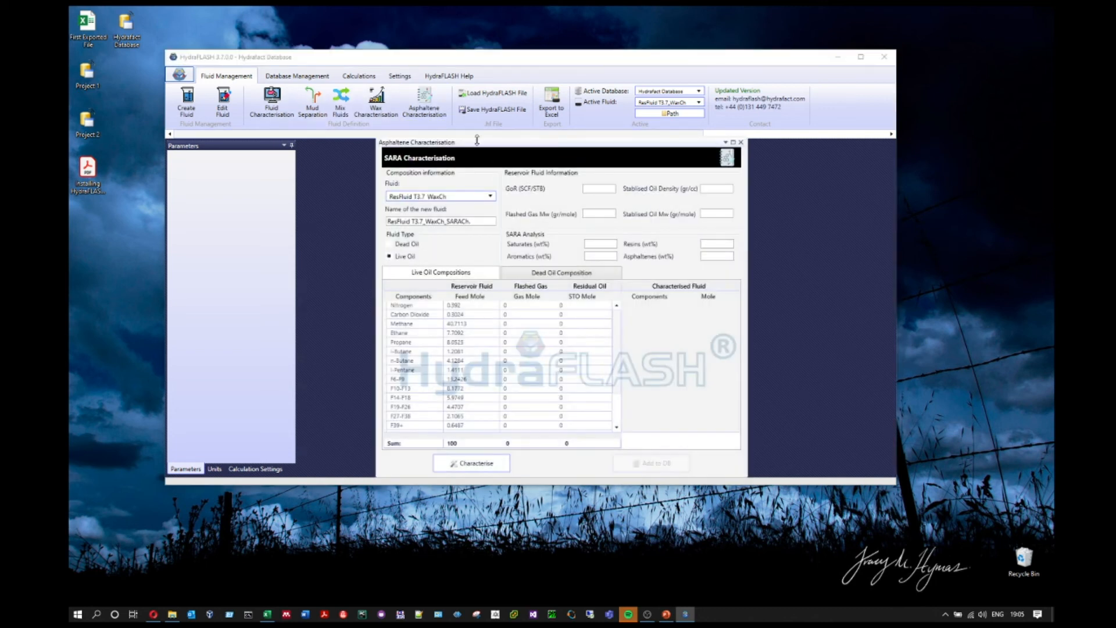
# Step: Move the SARA window up and choose ResFluid T3.7 as the fluid to characterise
pyautogui.moveTo(550, 145); pyautogui.dragTo(535, 105)
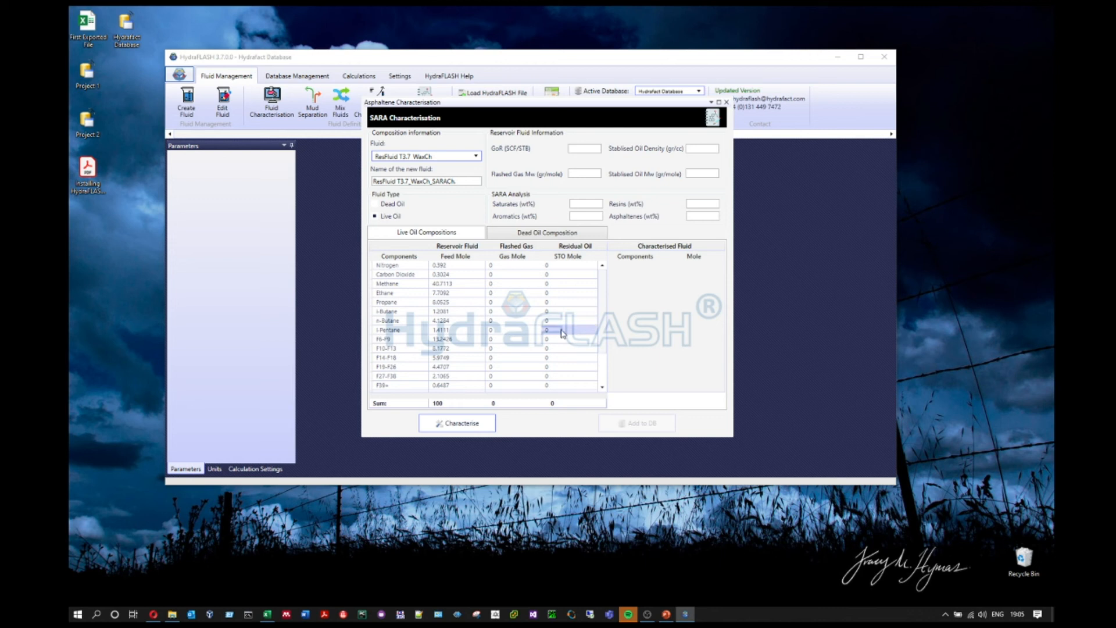
pyautogui.click(460, 156)
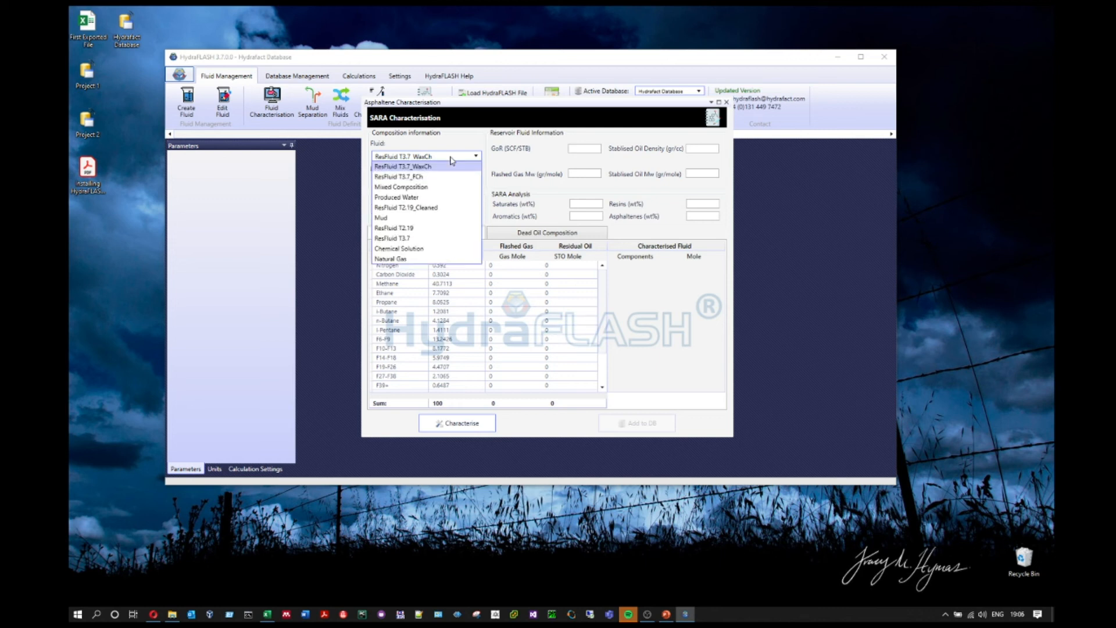
pyautogui.click(430, 238)
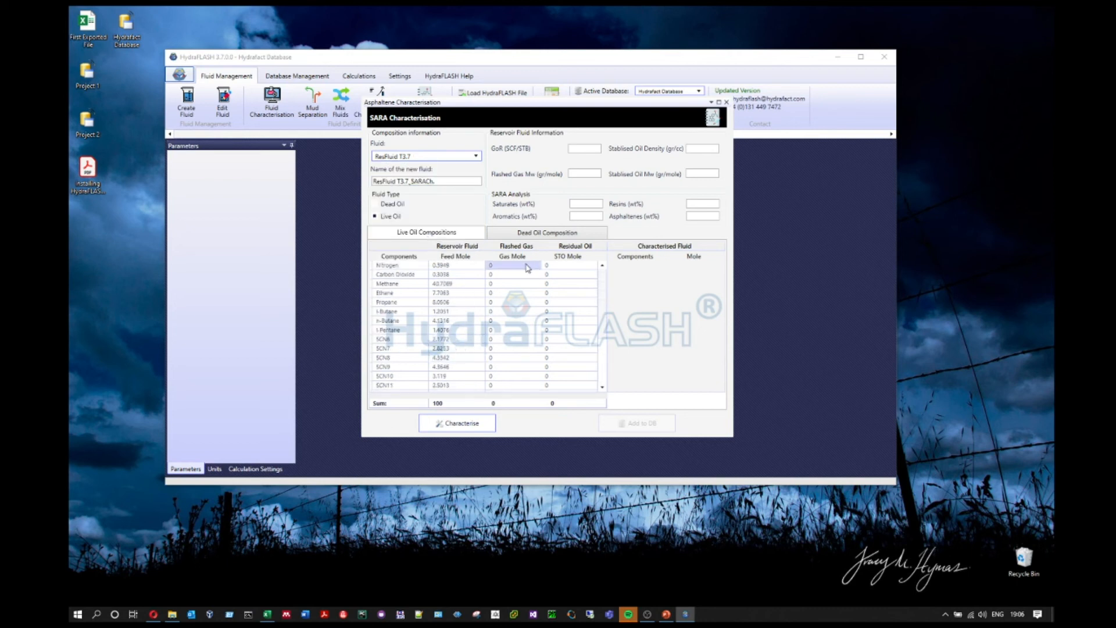
pyautogui.click(266, 614)
# Step: Paste the flashed gas and oil compositions from Excel into the SARA table
pyautogui.moveTo(381, 330); pyautogui.dragTo(418, 557)
pyautogui.hotkey('ctrl', 'c')
pyautogui.click(601, 109)
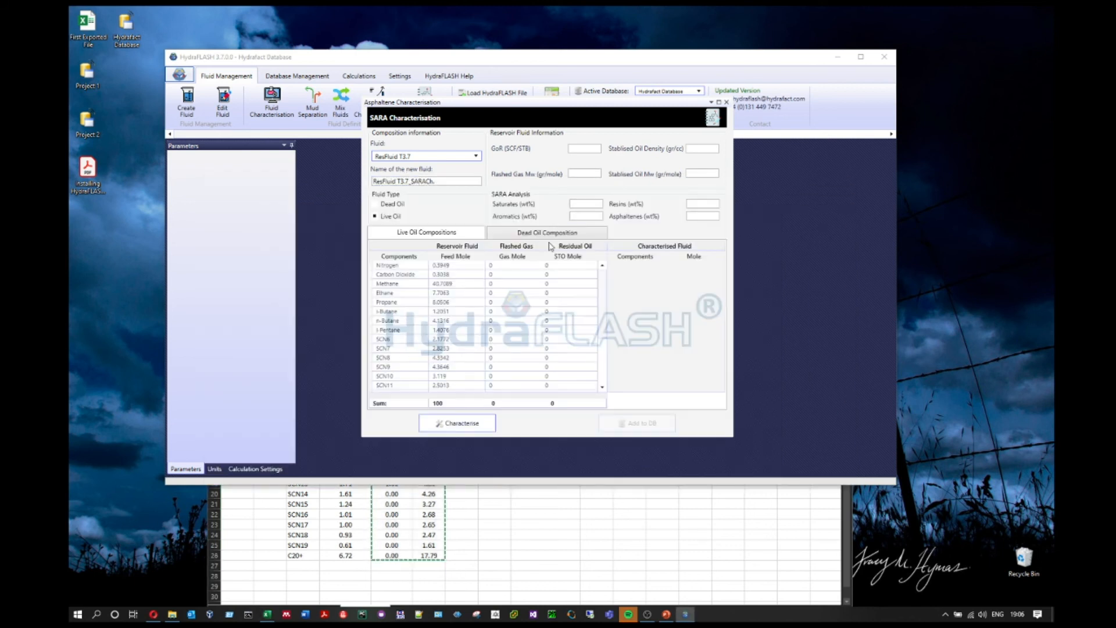
pyautogui.rightClick(516, 265)
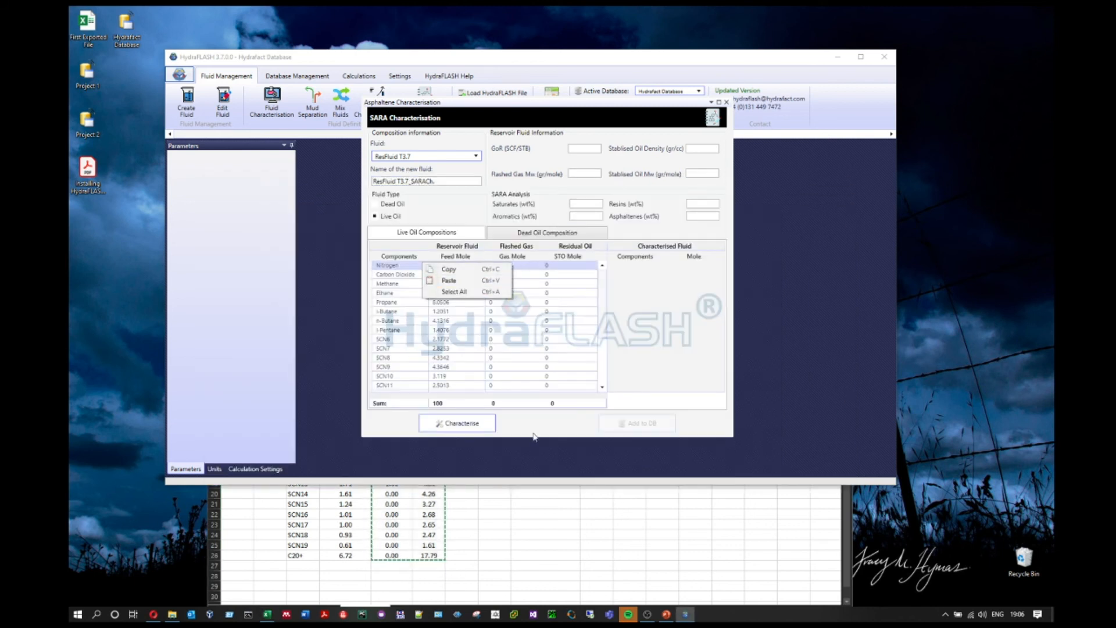
pyautogui.hotkey('ctrl', 'v')
# Step: Enter GoR 881, flashed gas Mw 25.98 and stabilised oil density 0.84
pyautogui.click(586, 149)
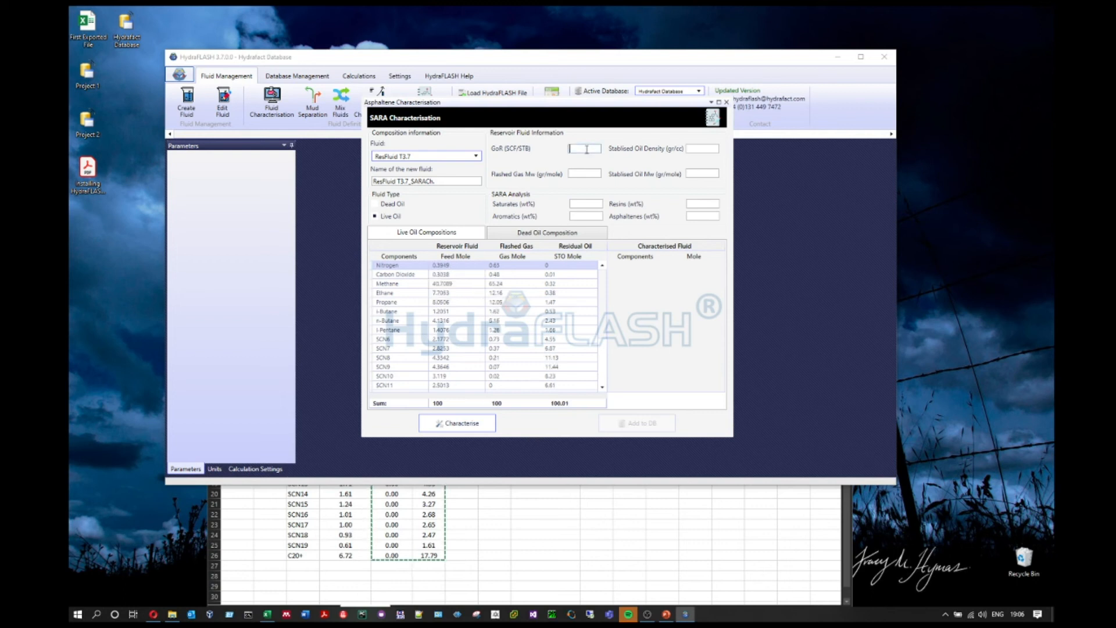
pyautogui.write('881')
pyautogui.click(590, 175)
pyautogui.write('25.98')
pyautogui.click(705, 150)
pyautogui.write('0.84')
# Step: Copy the stabilised oil Mw value 195.125 from the Excel workbook
pyautogui.click(718, 173)
pyautogui.click(567, 533)
pyautogui.click(598, 339)
pyautogui.hotkey('ctrl', 'c')
pyautogui.click(653, 162)
# Step: Paste oil Mw 195.13 and enter SARA wt%: saturates 73, aromatics 22, resins 3, asphaltenes 2
pyautogui.click(692, 174)
pyautogui.hotkey('ctrl', 'v')
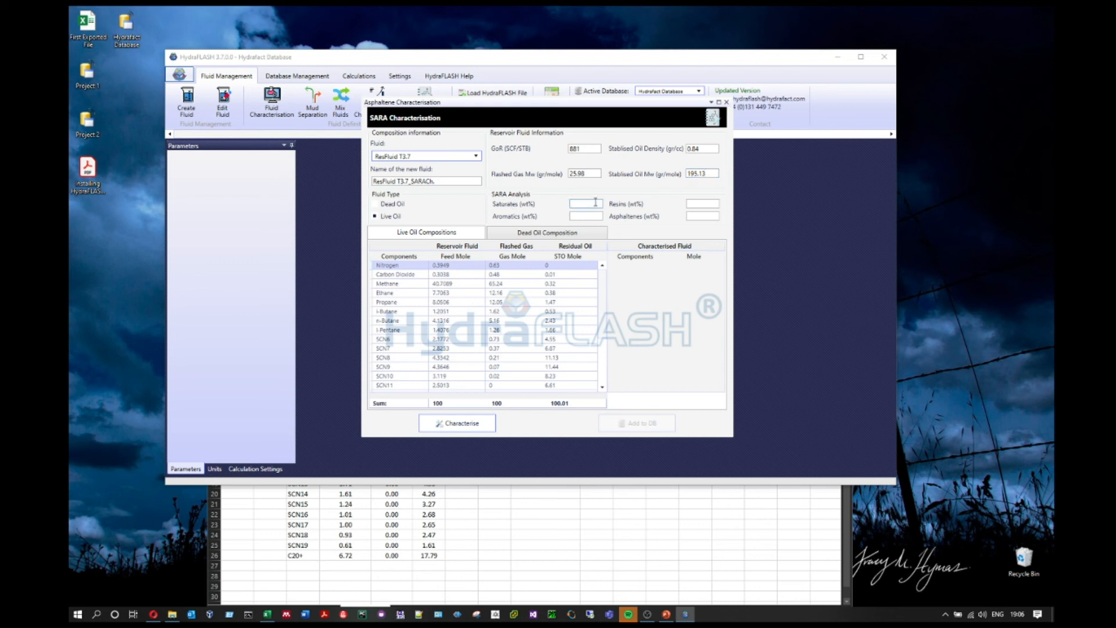
pyautogui.write('73')
pyautogui.click(579, 217)
pyautogui.write('25')
pyautogui.write('2')
pyautogui.click(706, 206)
pyautogui.write('3')
pyautogui.click(693, 215)
pyautogui.write('2')
pyautogui.click(689, 205)
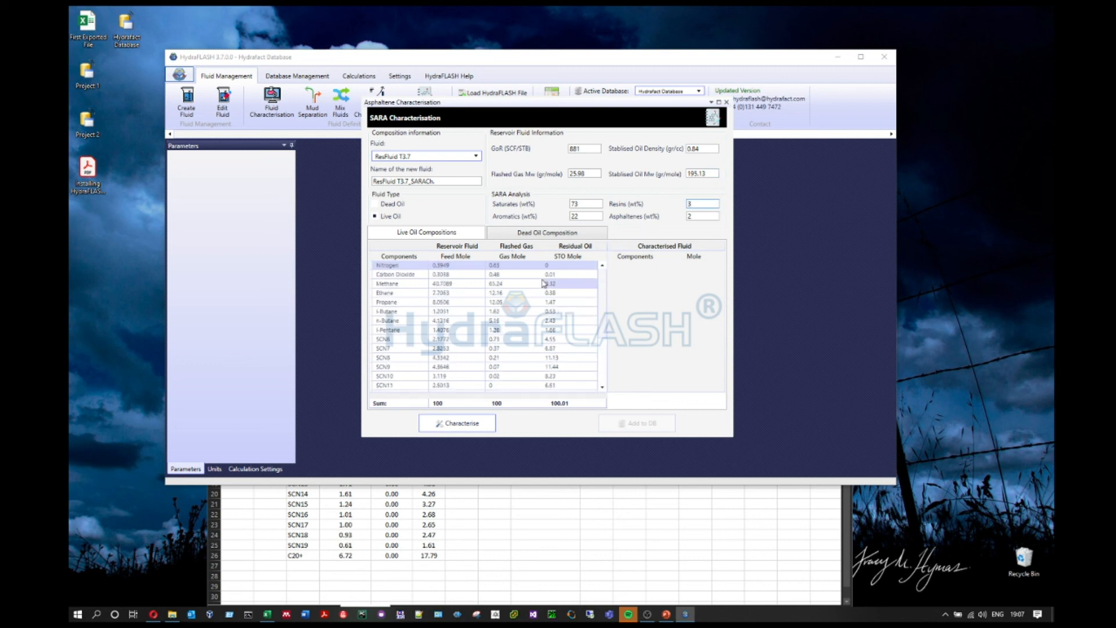
# Step: Run the SARA characterisation and review its Saturates, Resin_Aromatics and Asphaltenes rows
pyautogui.click(445, 427)
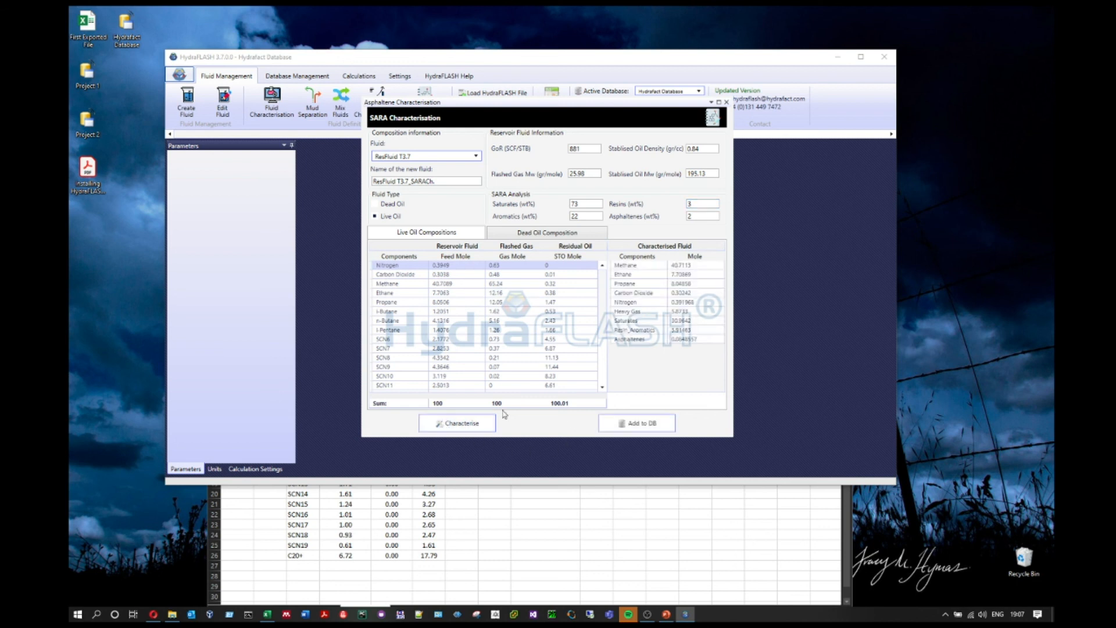
pyautogui.moveTo(643, 266); pyautogui.dragTo(701, 342)
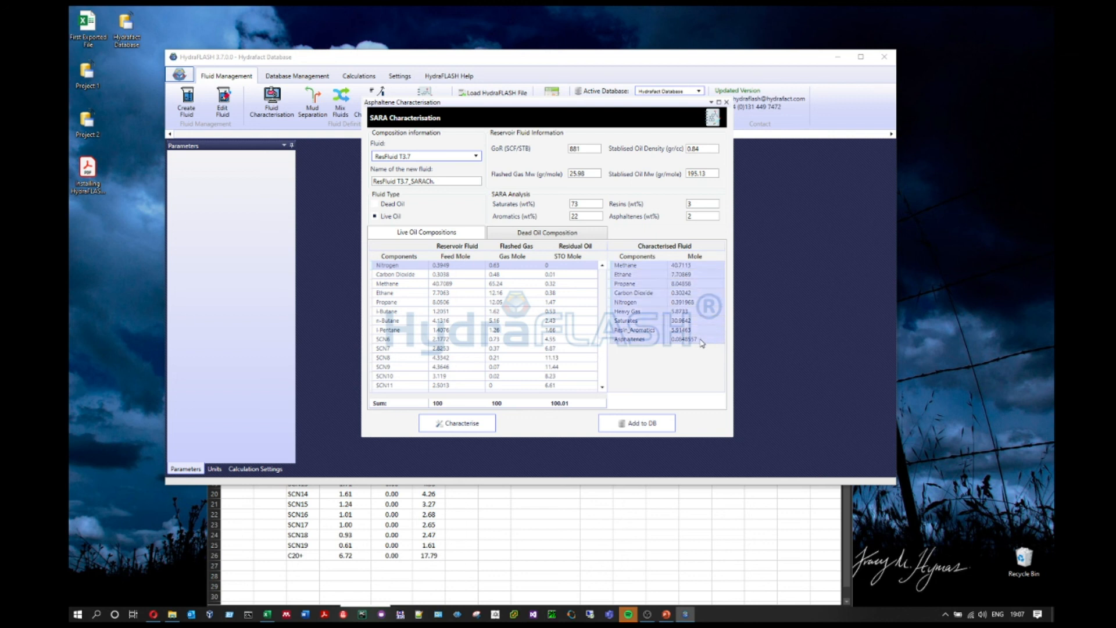
pyautogui.click(633, 267)
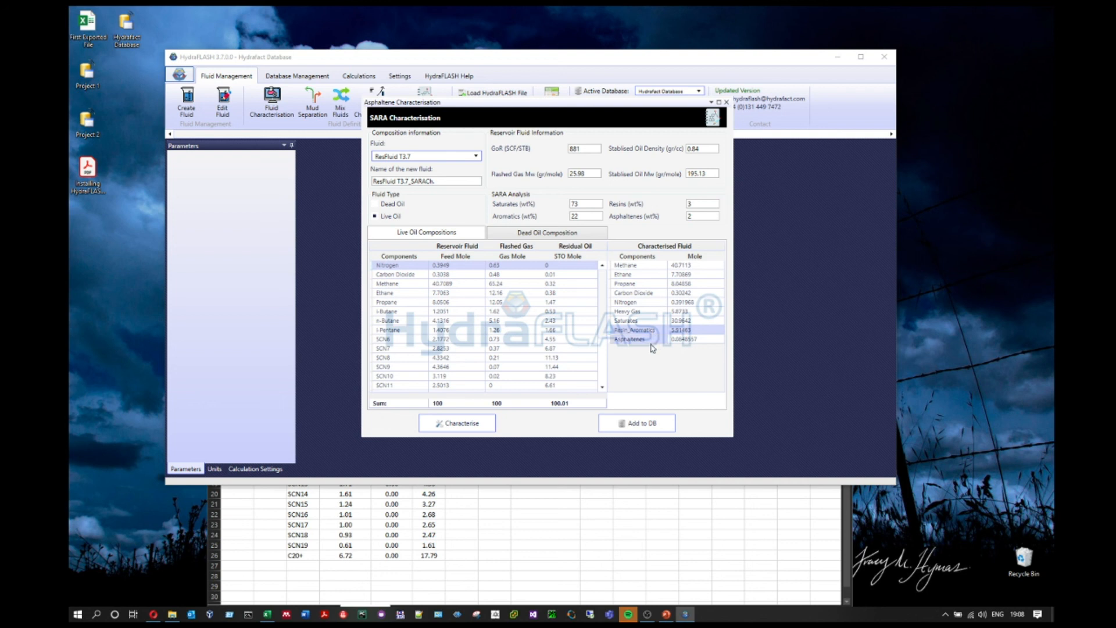
pyautogui.click(653, 339)
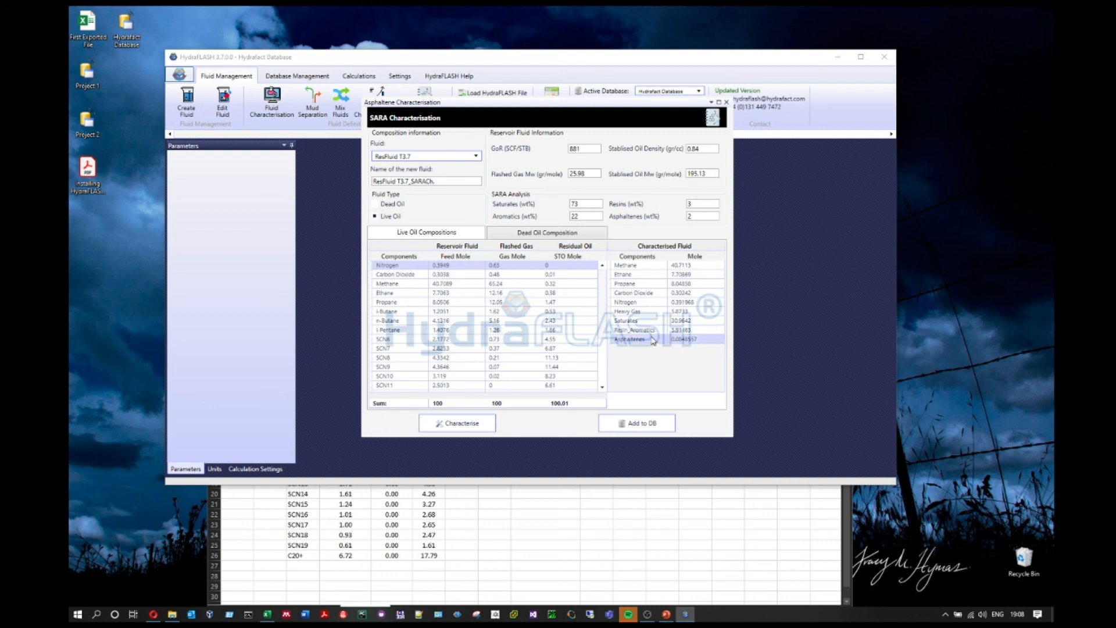
pyautogui.moveTo(687, 267); pyautogui.dragTo(682, 341)
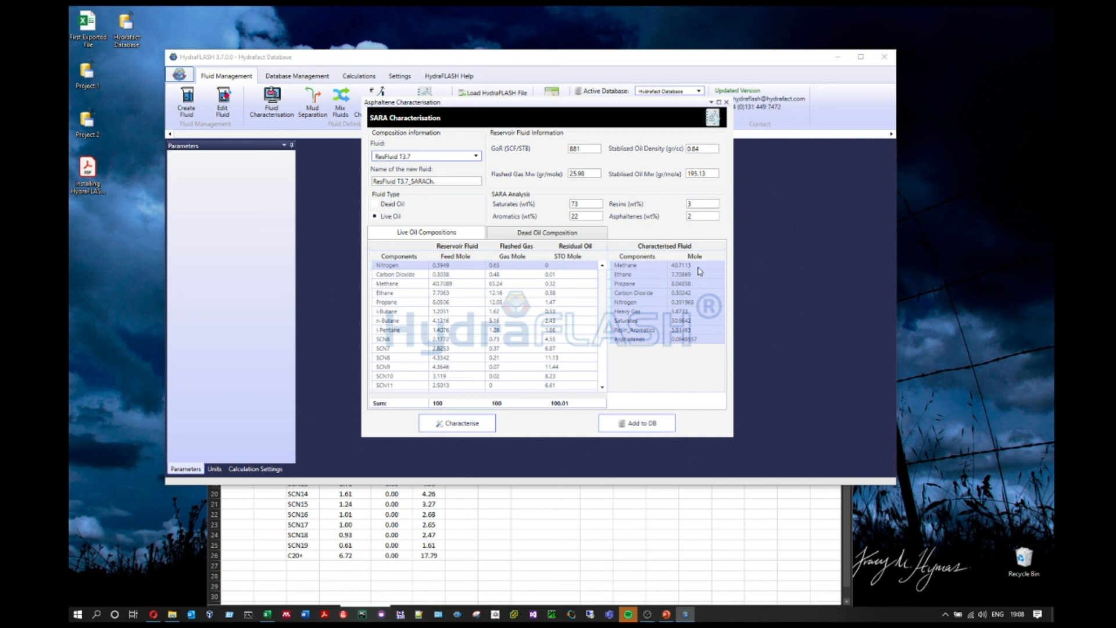
# Step: Add ResFluid T3.7_SARACh to the database, confirm it is active, and open Wax Characterisation
pyautogui.click(653, 426)
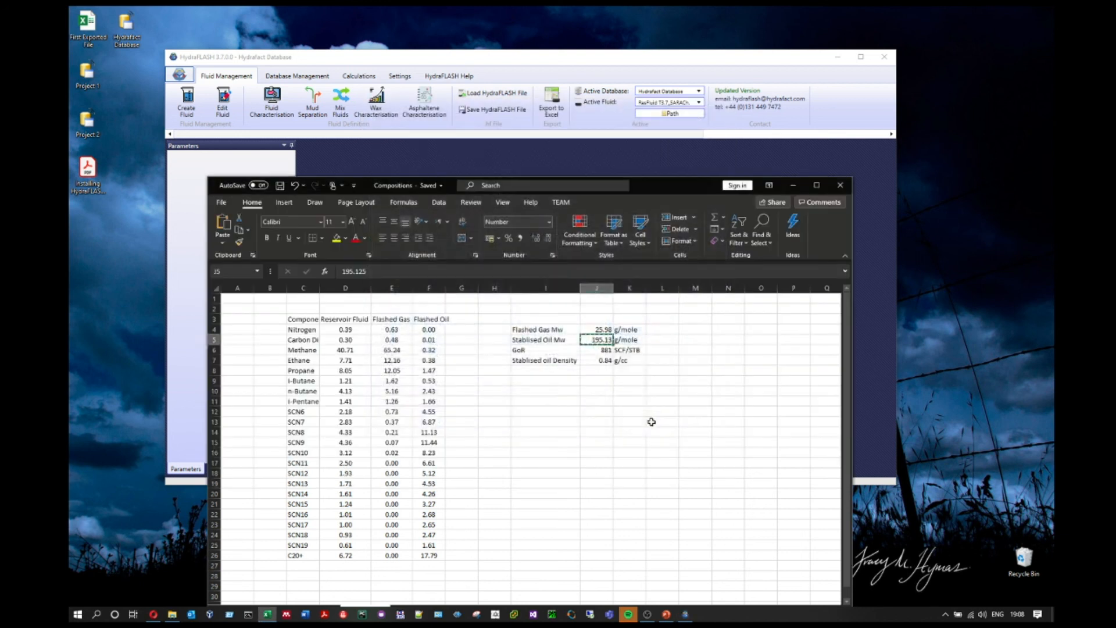
pyautogui.click(793, 186)
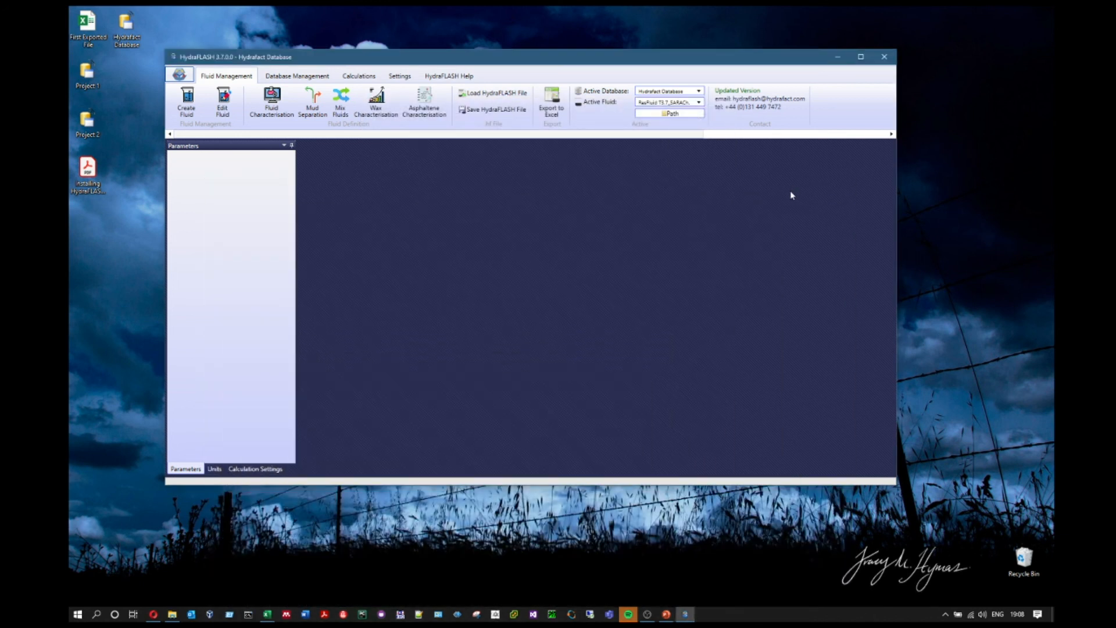
pyautogui.click(693, 103)
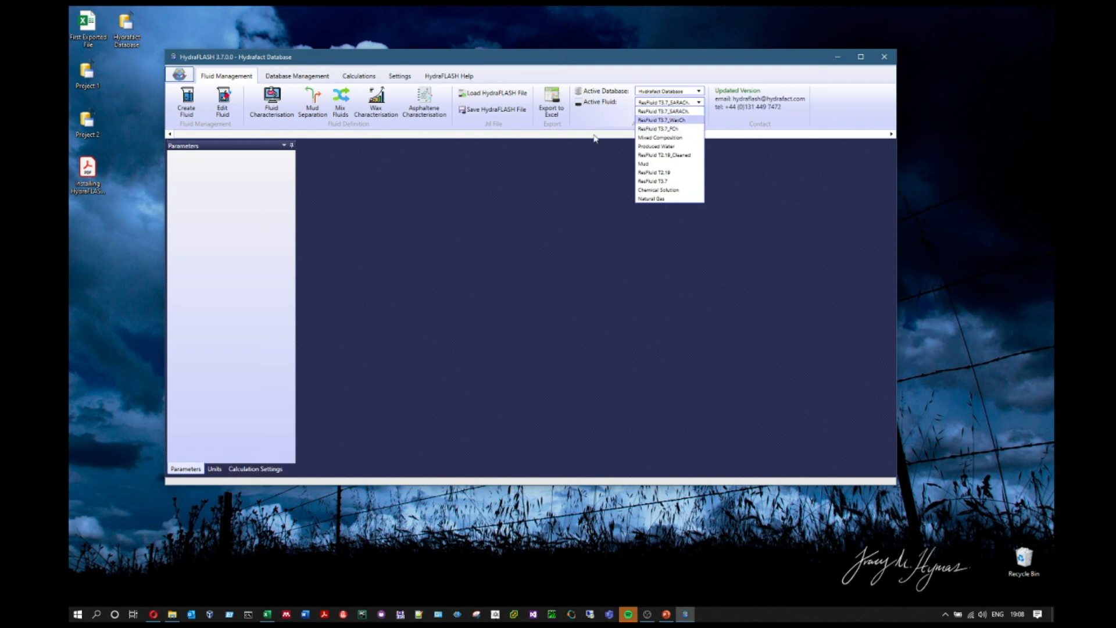
pyautogui.click(378, 233)
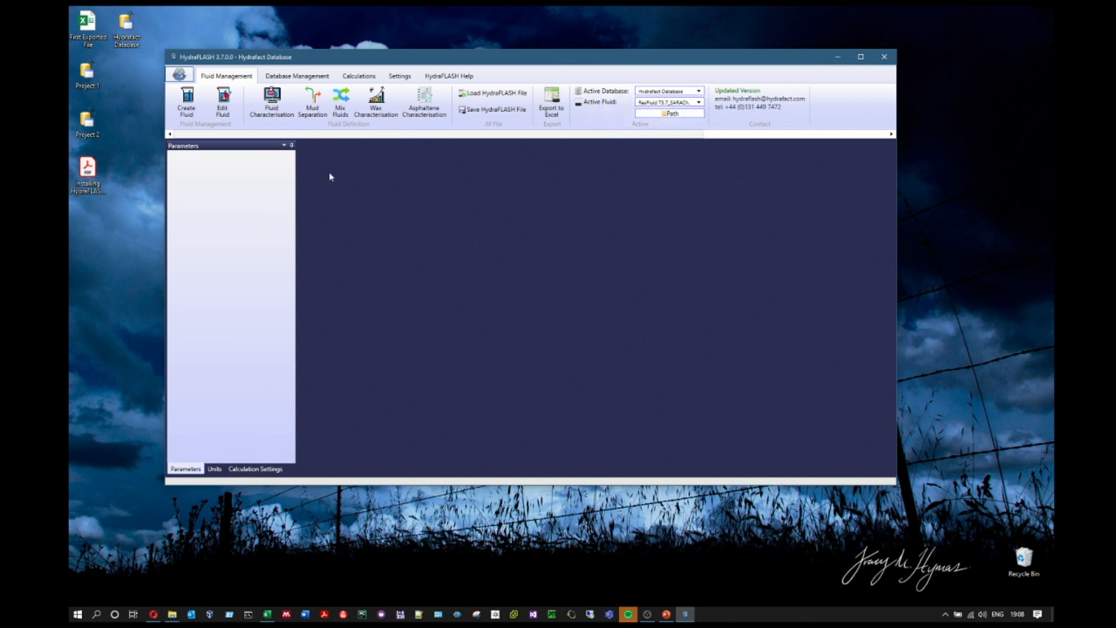
pyautogui.click(376, 100)
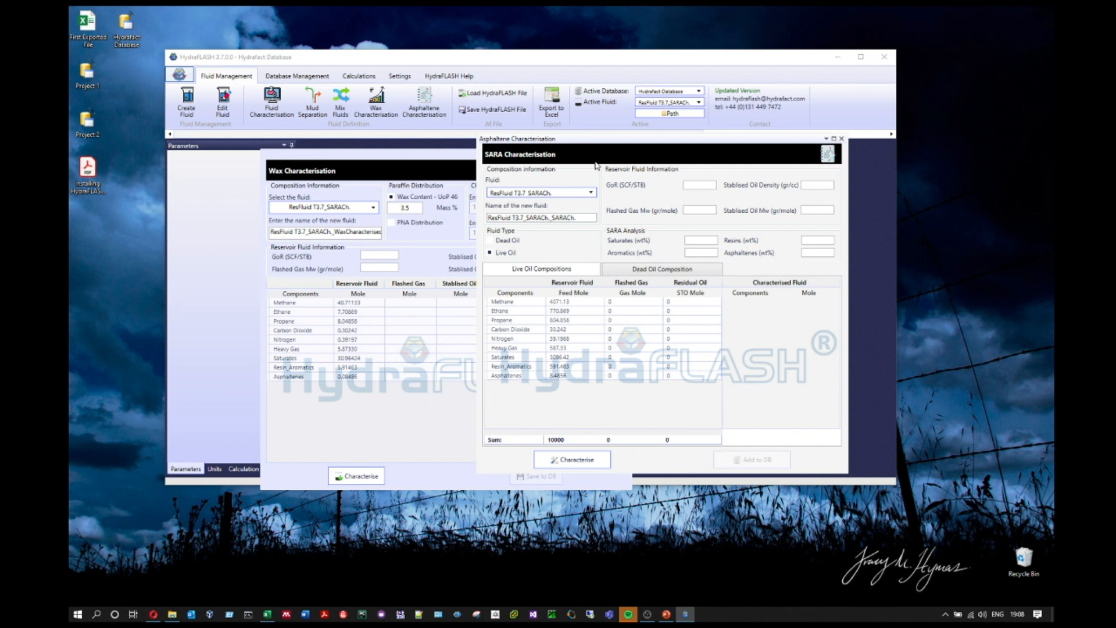
# Step: Load ResFluid T3.7_WaxCh into the wax characterisation, review it, and close the window
pyautogui.click(343, 210)
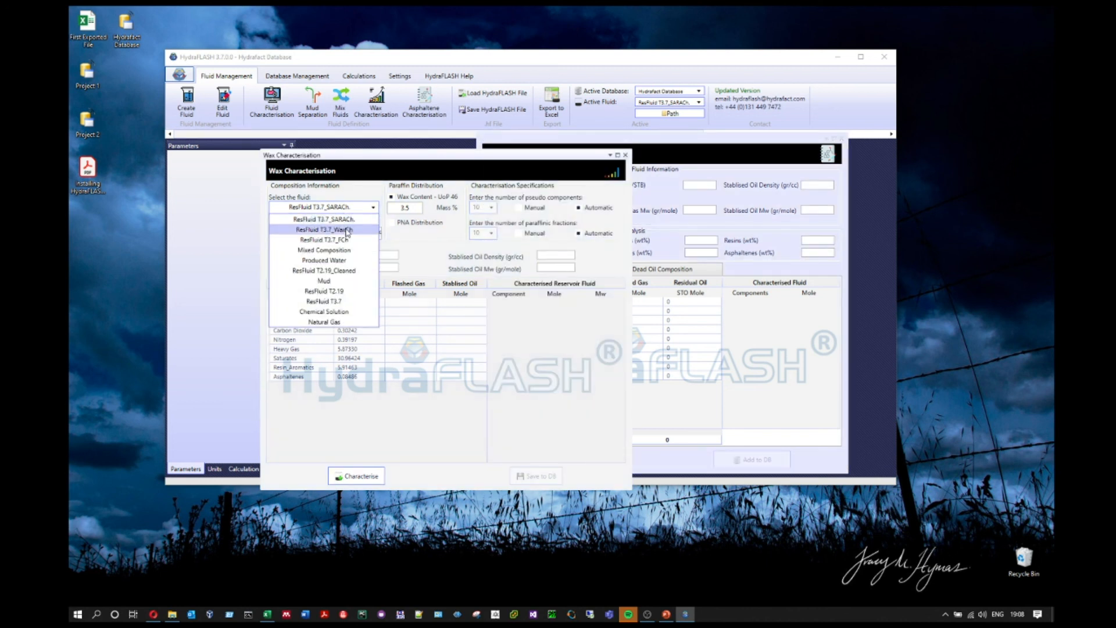
pyautogui.click(347, 230)
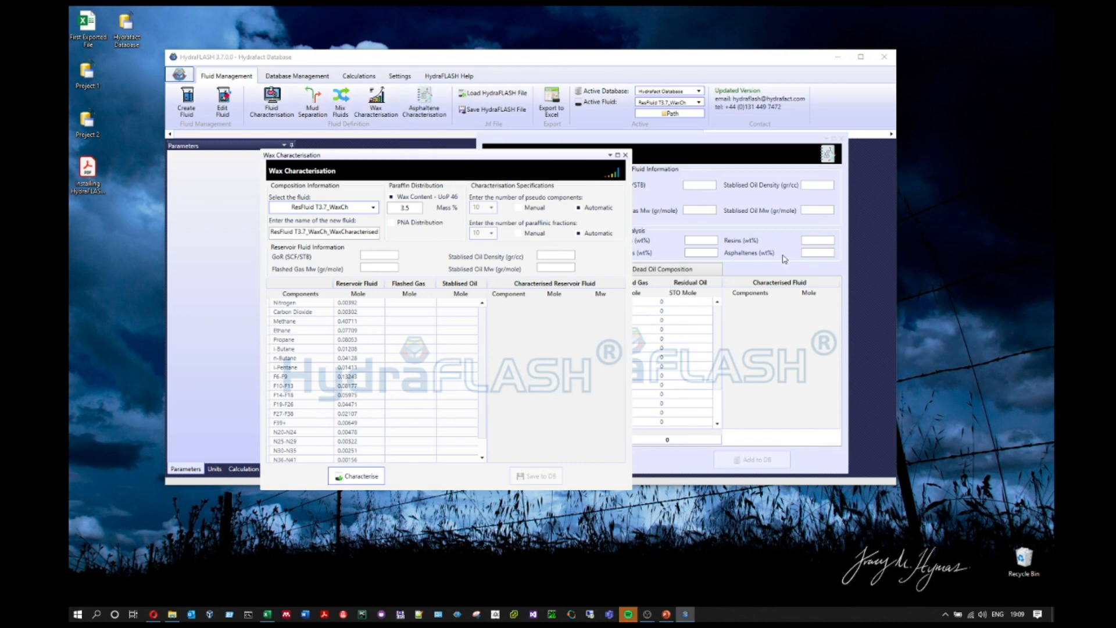
pyautogui.click(624, 155)
# Step: Close the Asphaltene Characterisation window to leave an empty HydraFLASH workspace
pyautogui.click(840, 138)
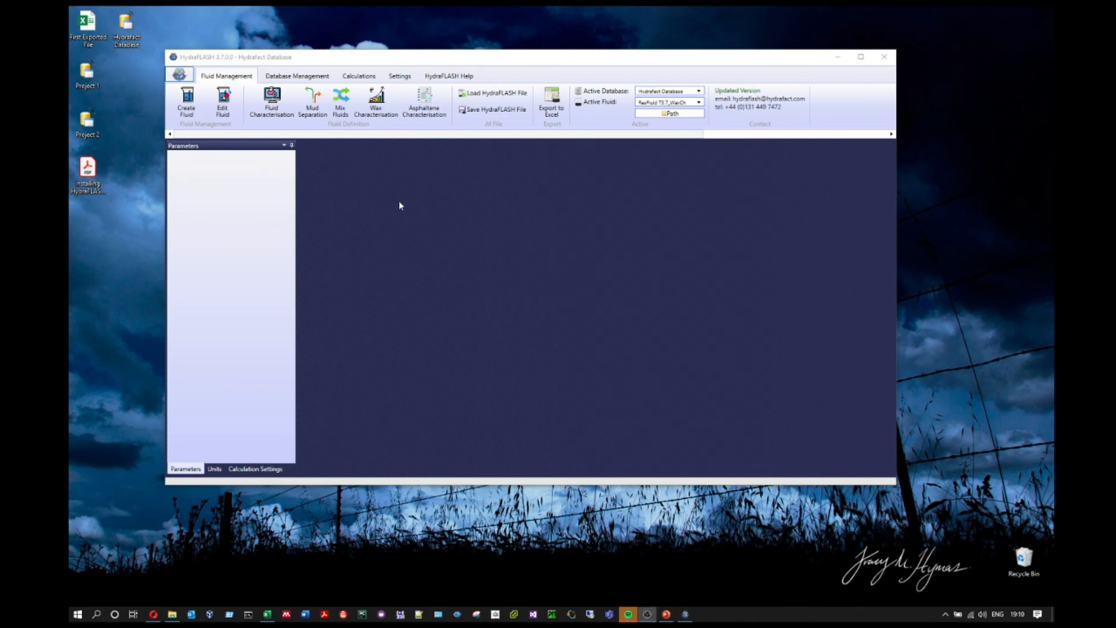